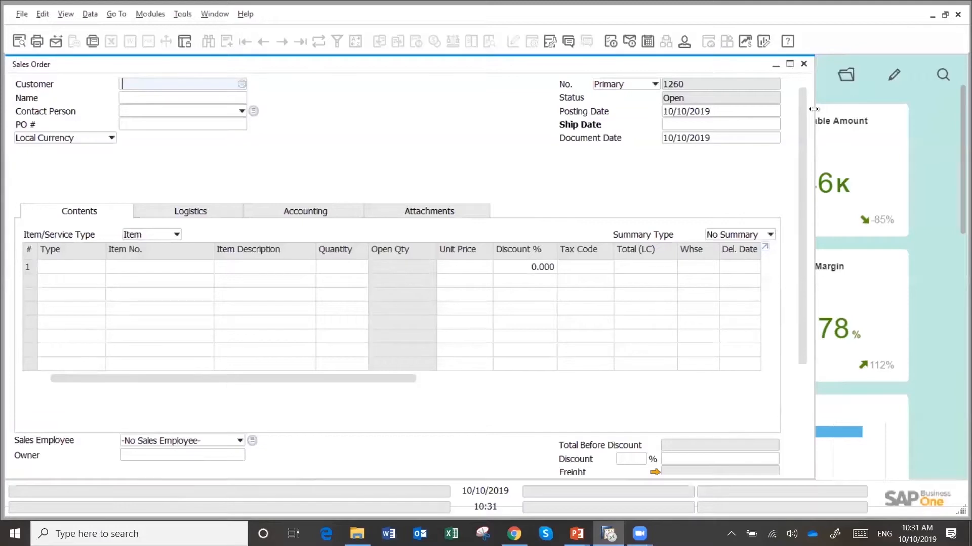
# Widen the sales order window, select John Q. Windows Company as the customer and set the ship date to 10/10/2019
pyautogui.moveTo(813, 109); pyautogui.dragTo(948, 111)
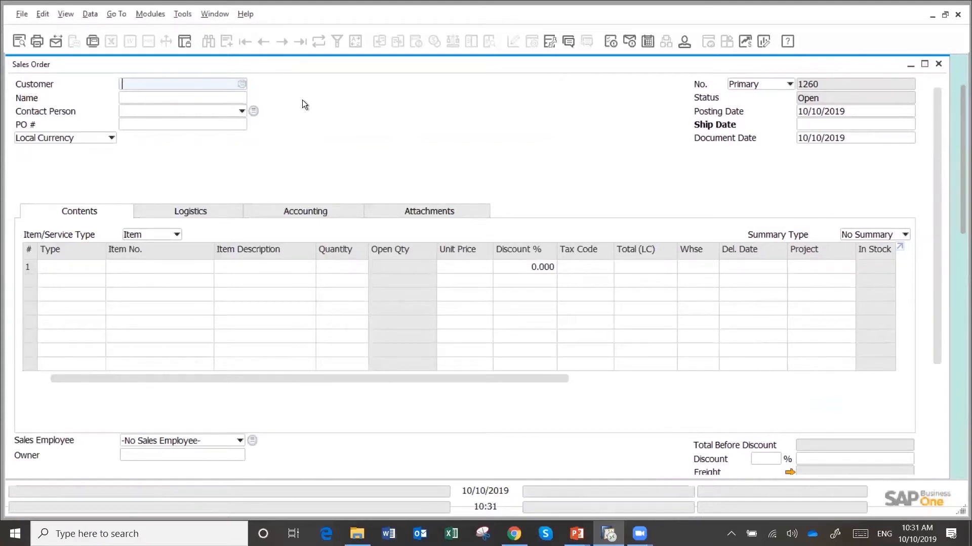
pyautogui.click(204, 99)
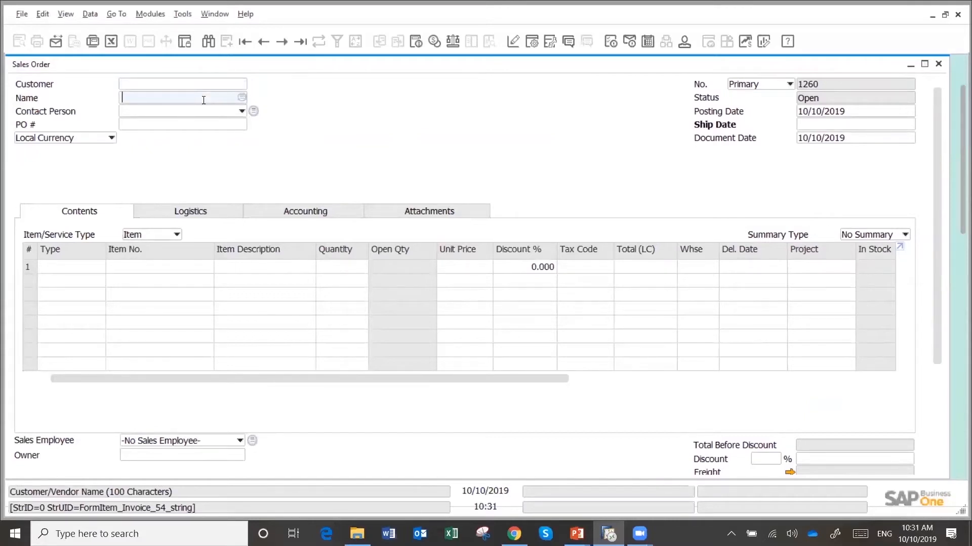
pyautogui.write('john')
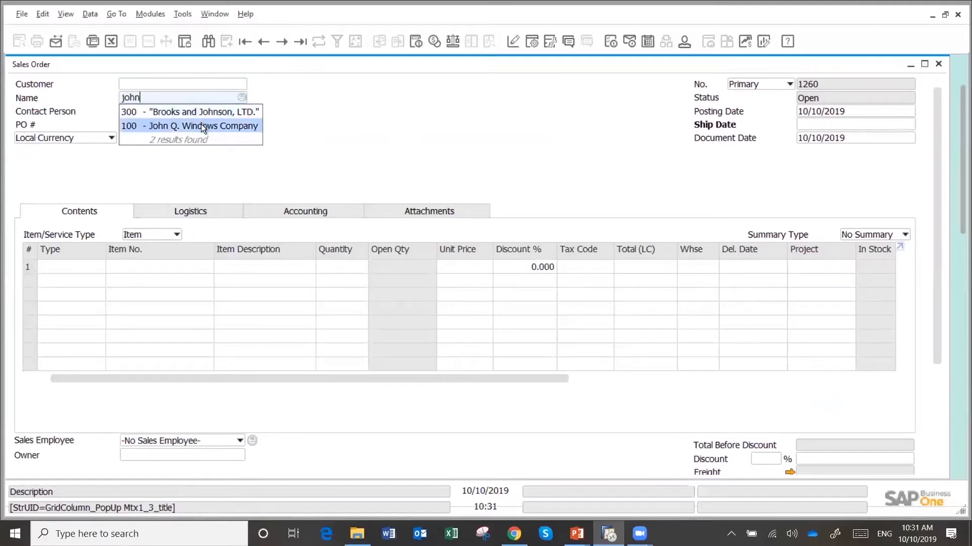
pyautogui.click(202, 125)
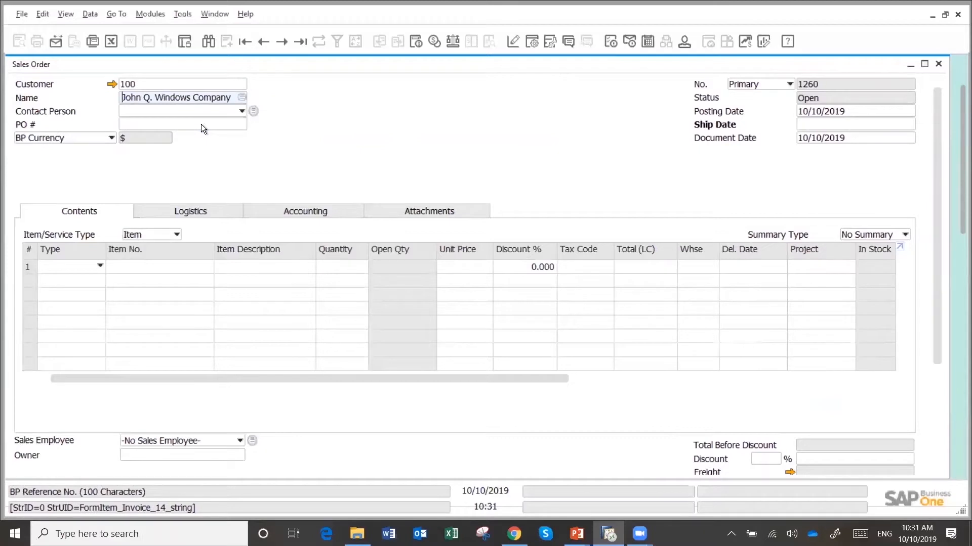
pyautogui.click(811, 126)
pyautogui.write('t')
pyautogui.press('Tab')
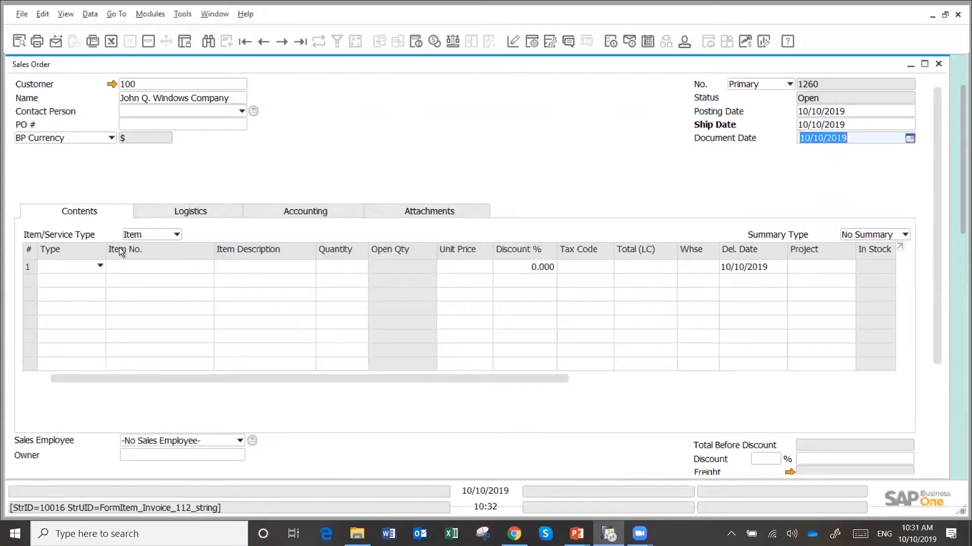
# Enter item A00001 on the first order line with a quantity of 10 and the tax code Exempt
pyautogui.click(159, 266)
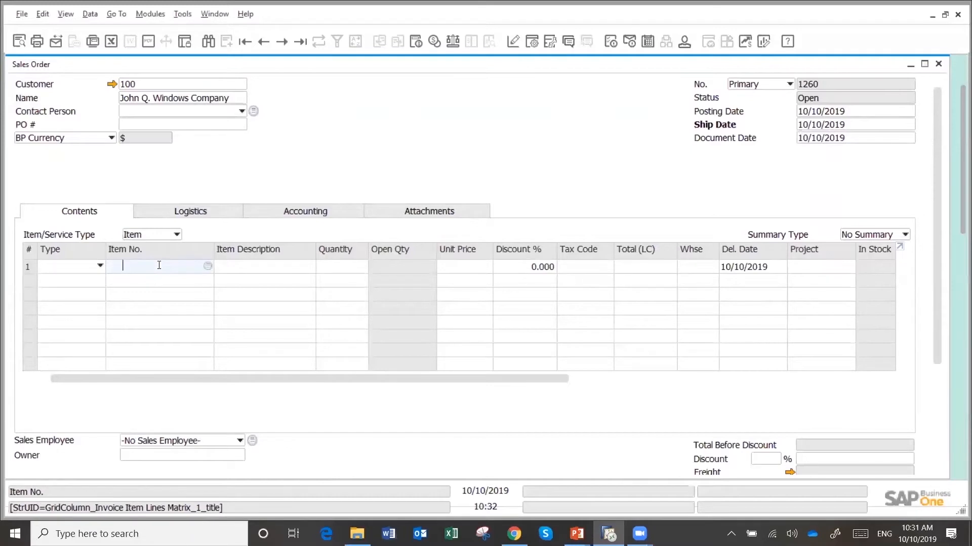
pyautogui.write('a000')
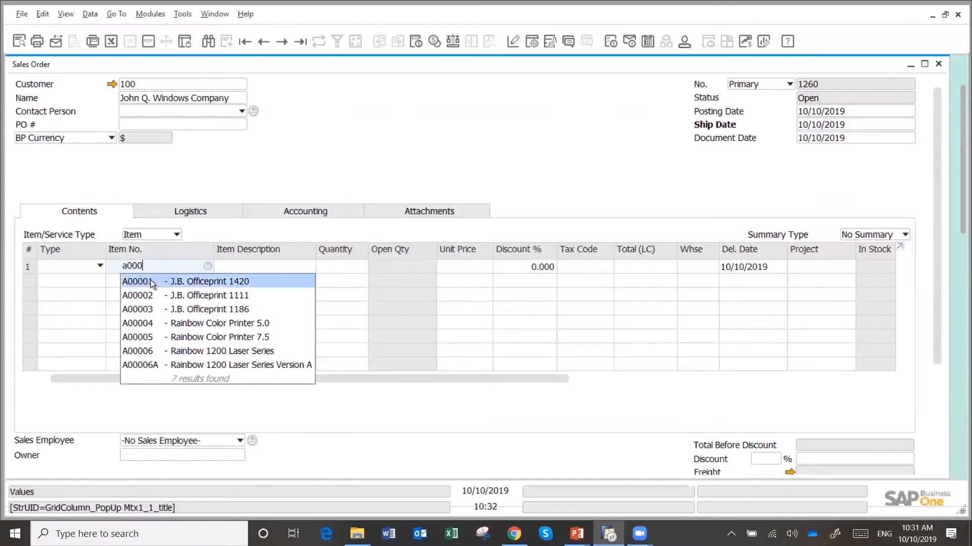
pyautogui.click(150, 281)
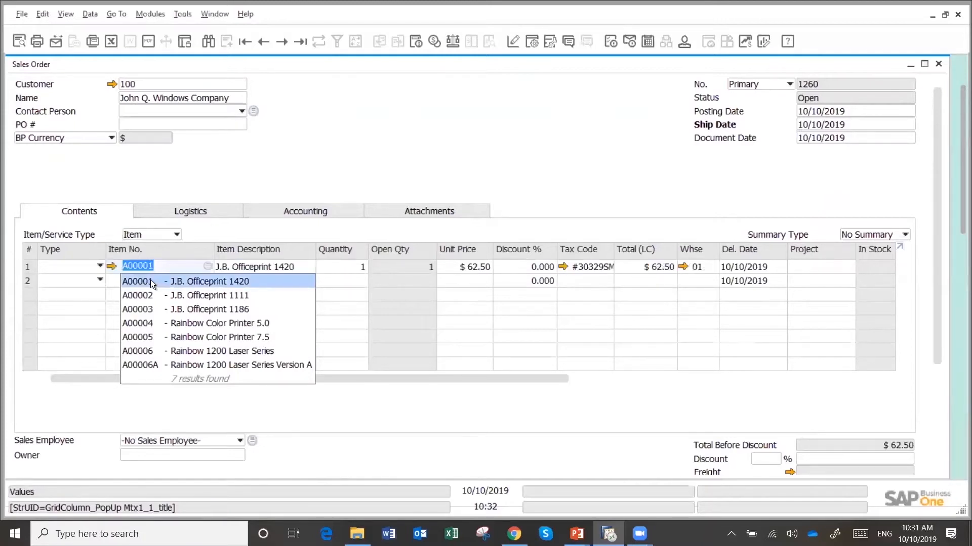
pyautogui.click(347, 268)
pyautogui.write('10')
pyautogui.press('Tab')
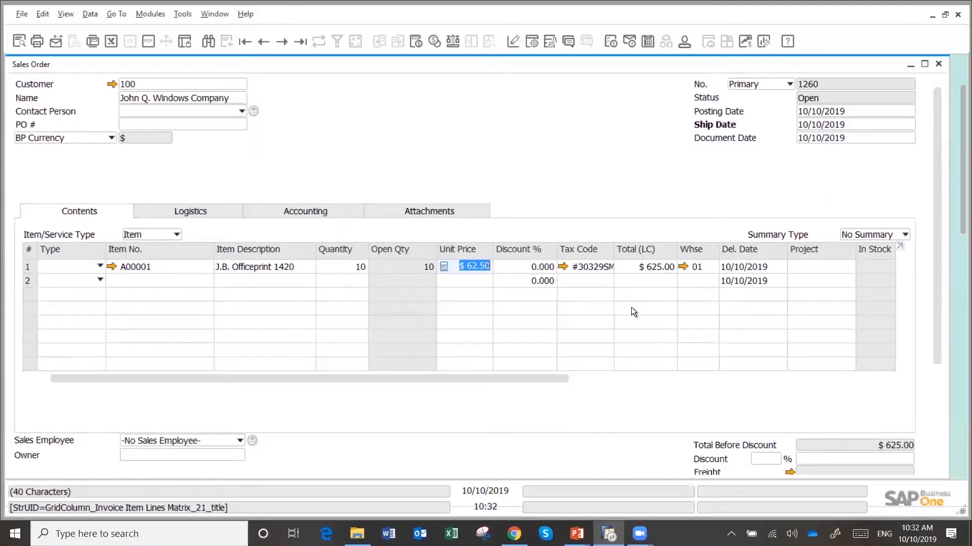
pyautogui.click(601, 267)
pyautogui.write('Exempt')
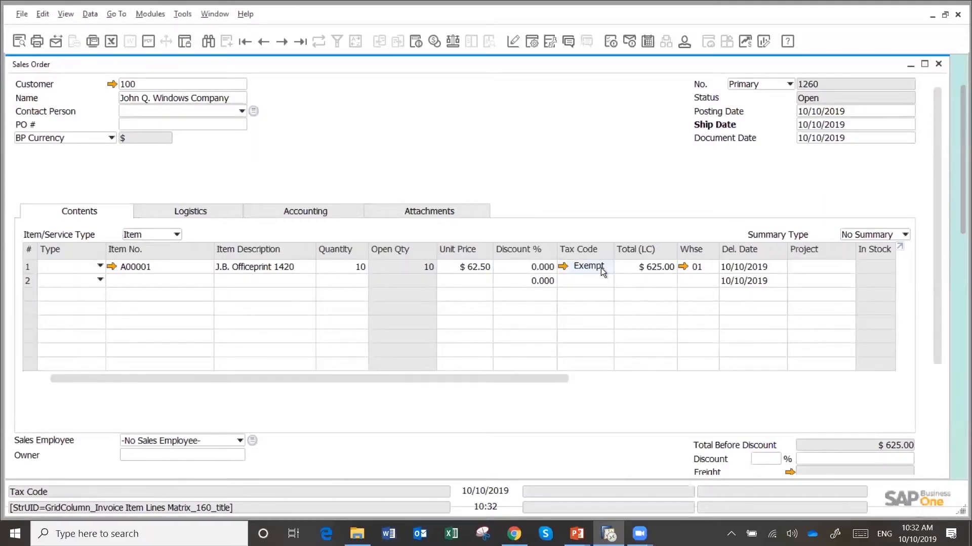
pyautogui.press('Tab')
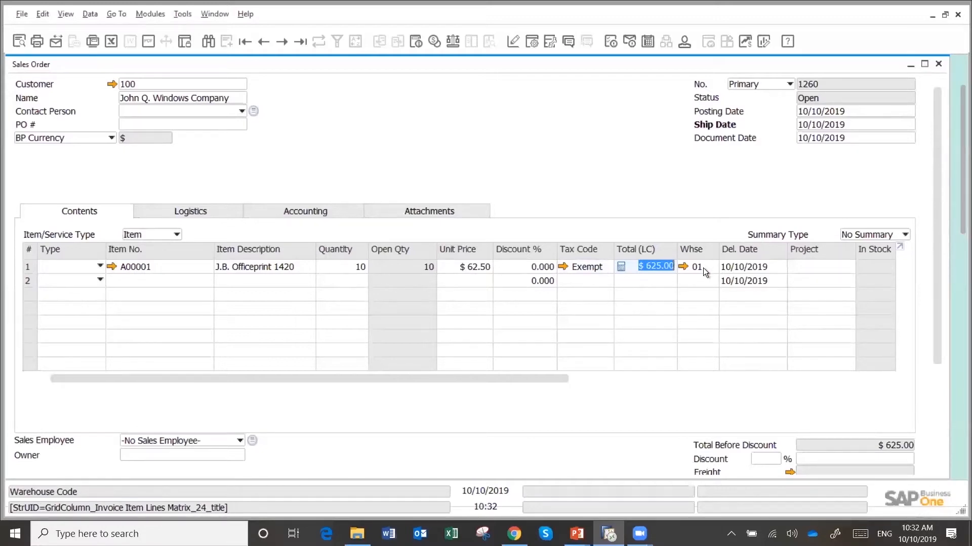
# Add a second order line that repeats item A00001, with a quantity of 20
pyautogui.click(182, 277)
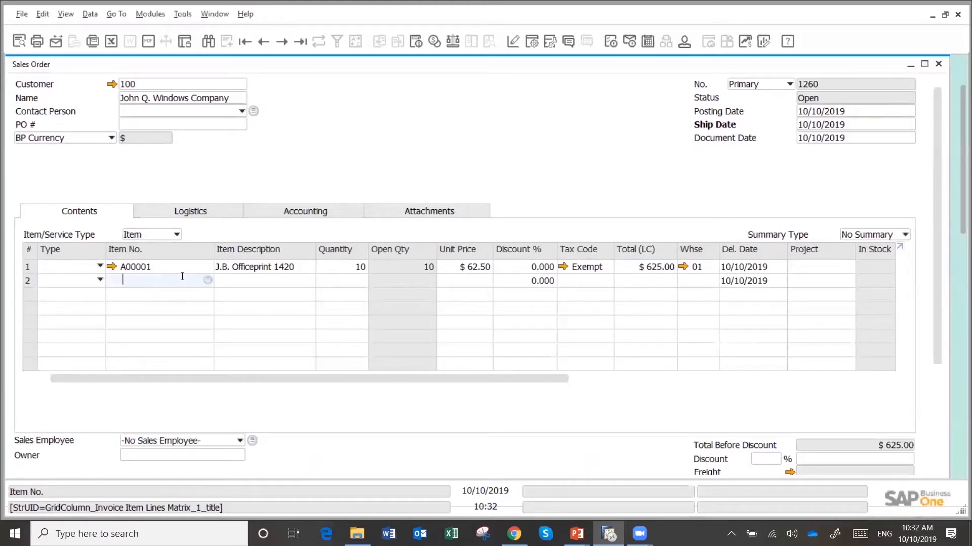
pyautogui.hotkey('ctrl', 'd')
pyautogui.press('Tab')
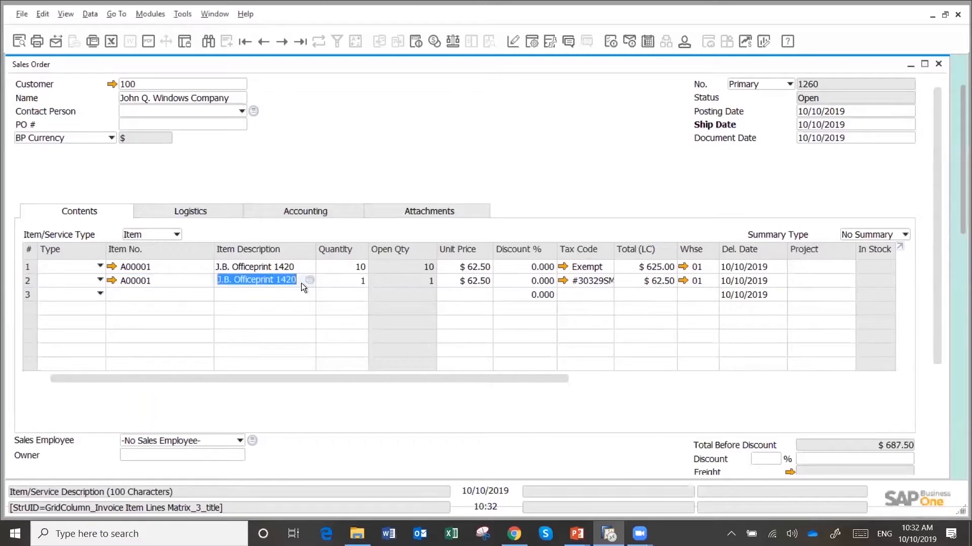
pyautogui.click(351, 281)
pyautogui.write('20')
pyautogui.press('Tab')
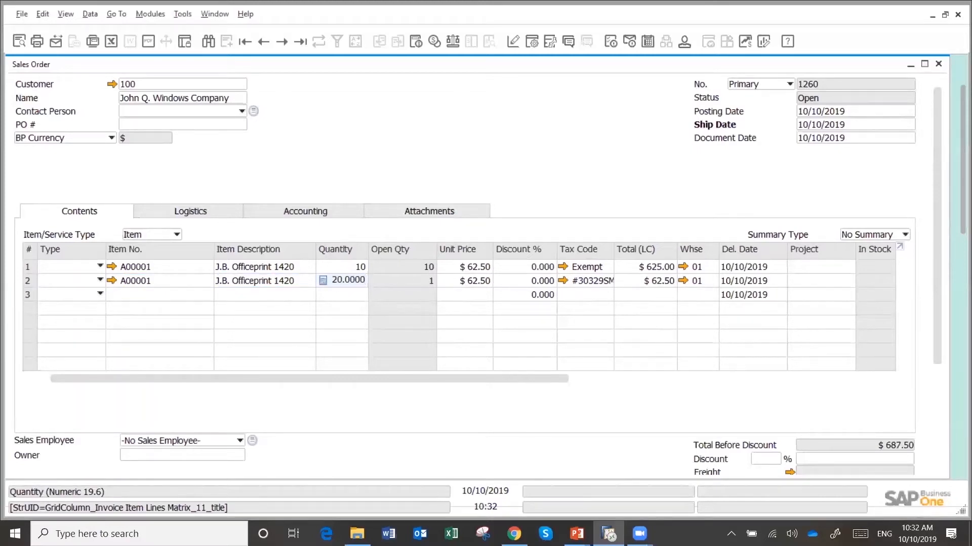
# Set the second line's tax code to Exempt and its delivery date to 10/31/2019
pyautogui.click(604, 284)
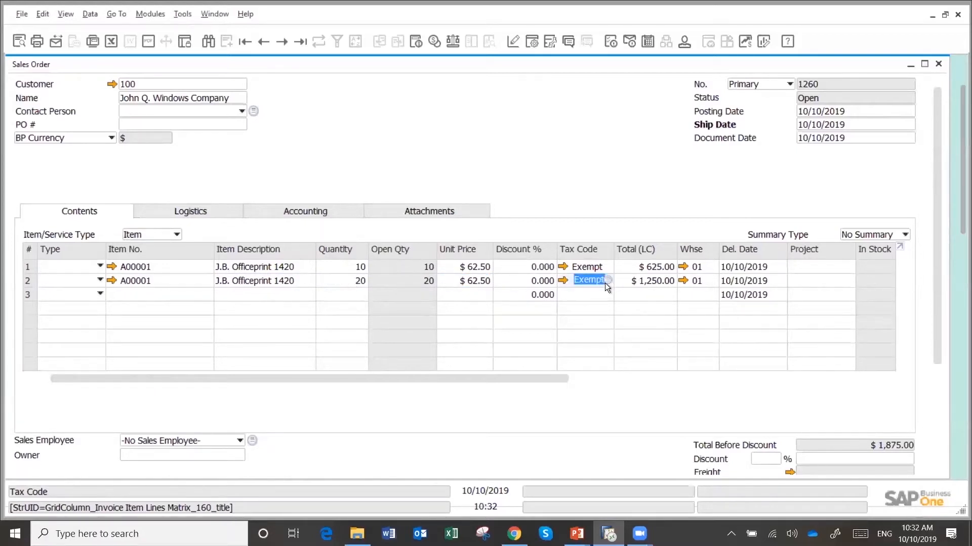
pyautogui.press('Tab')
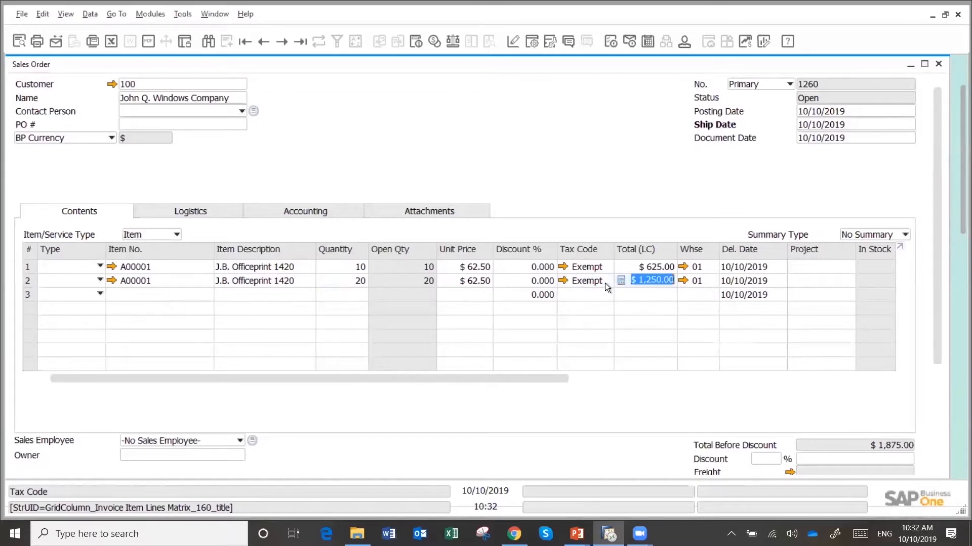
pyautogui.click(753, 282)
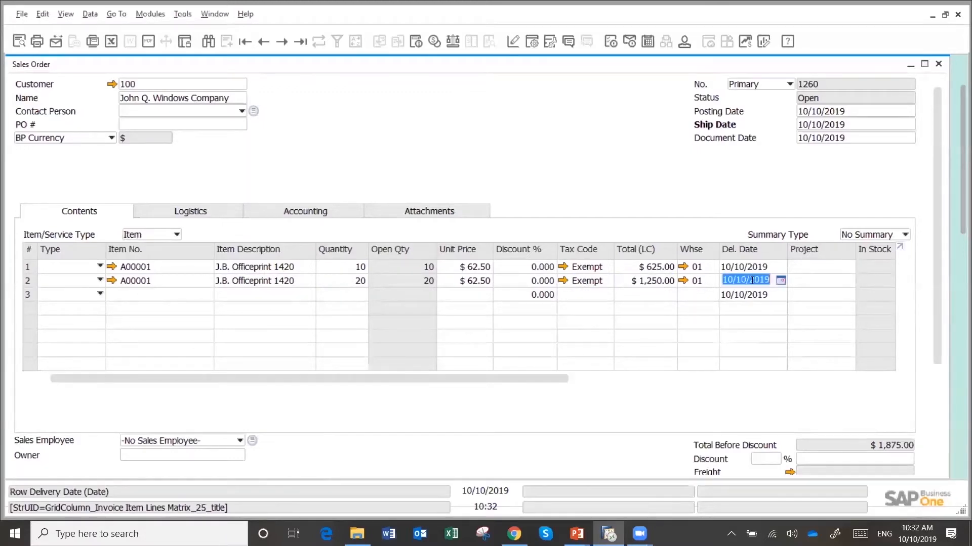
pyautogui.write('31')
pyautogui.press('Tab')
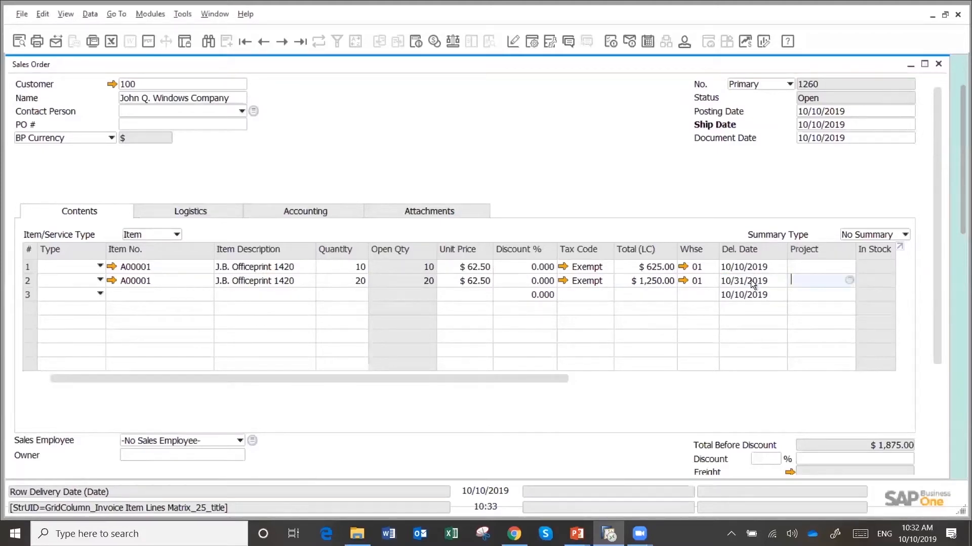
# Add J.B. Officeprint 1186 (item A00003) as the third order line with a quantity of 5
pyautogui.click(172, 295)
pyautogui.click(234, 294)
pyautogui.write('j')
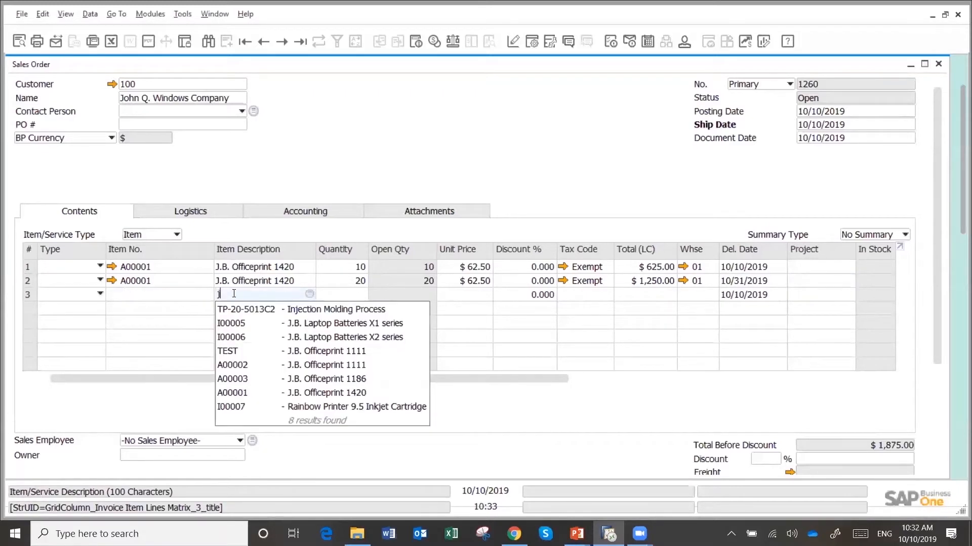
pyautogui.click(320, 379)
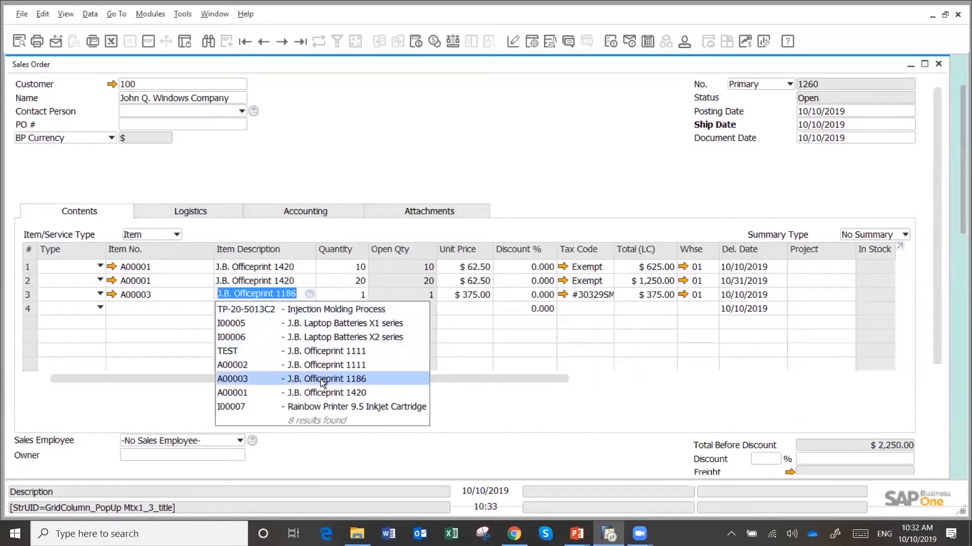
pyautogui.click(356, 296)
pyautogui.write('5')
pyautogui.press('Tab')
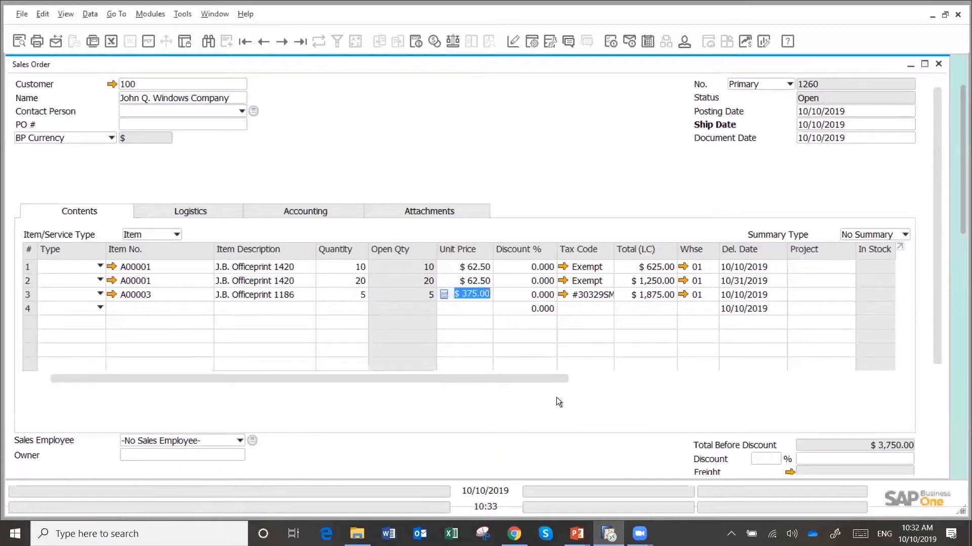
# Reorder the sales order's table columns in the form settings so Del. Date comes directly before Unit Price, and save the layout
pyautogui.moveTo(553, 379); pyautogui.dragTo(864, 363)
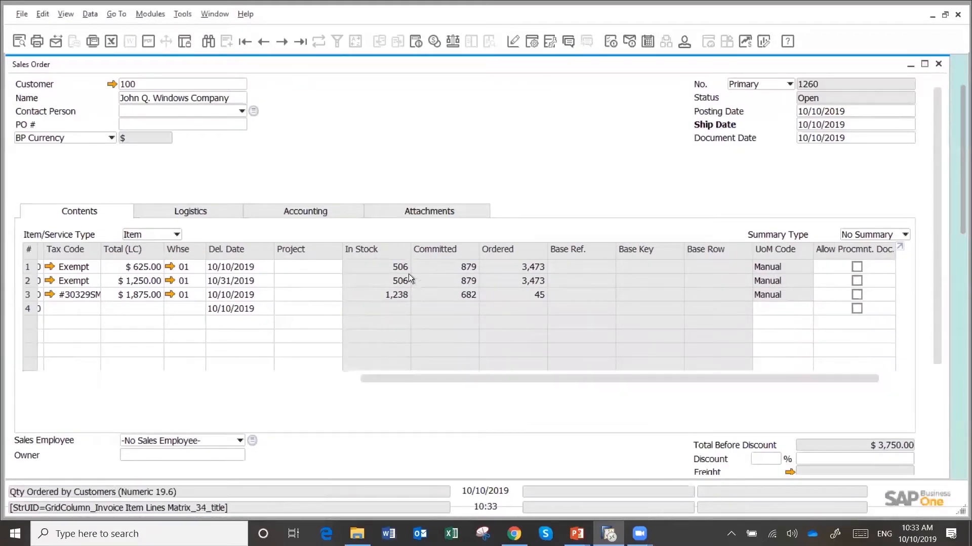
pyautogui.click(857, 294)
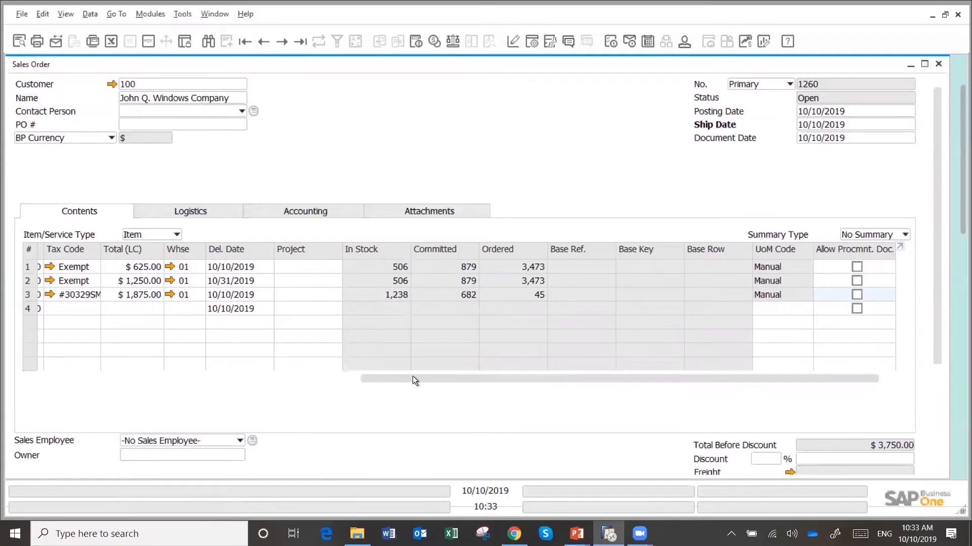
pyautogui.moveTo(412, 379); pyautogui.dragTo(35, 379)
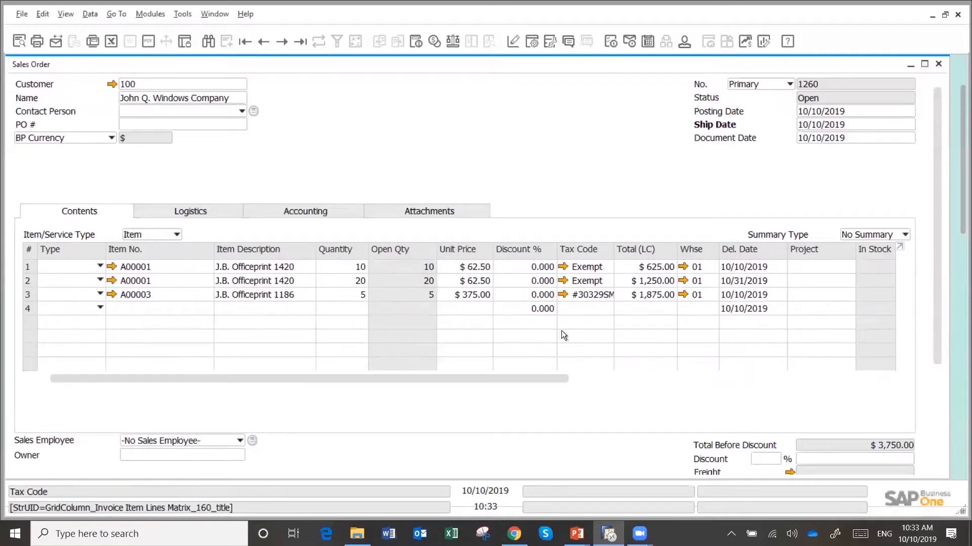
pyautogui.click(532, 42)
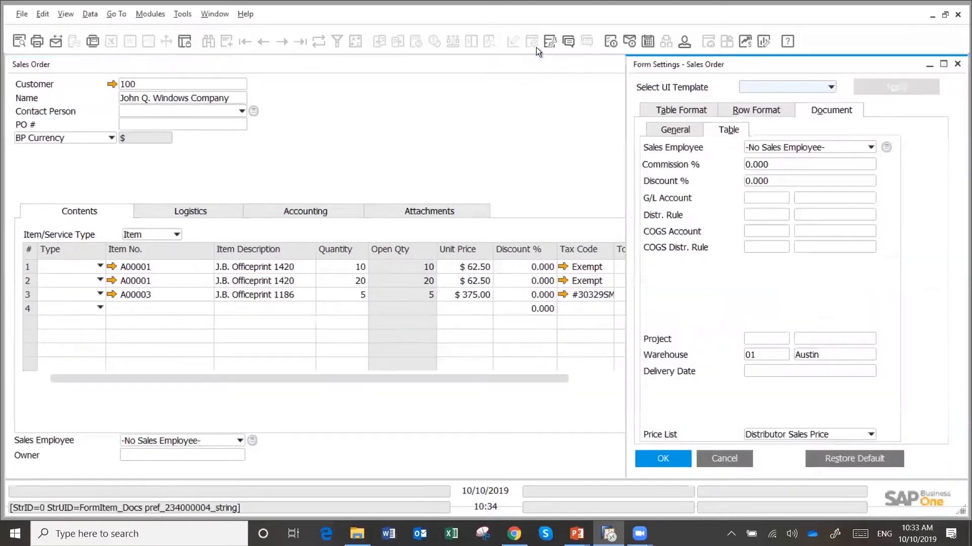
pyautogui.click(661, 112)
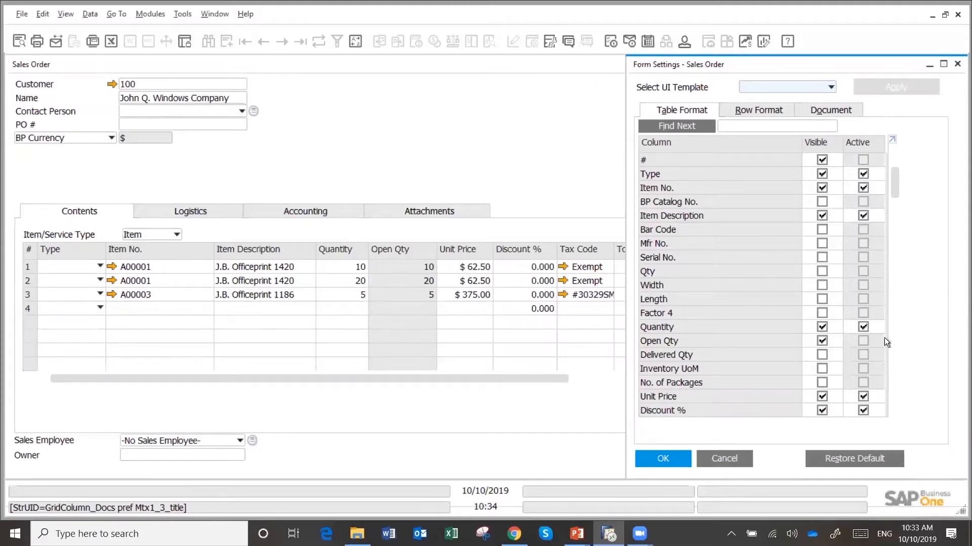
pyautogui.click(862, 411)
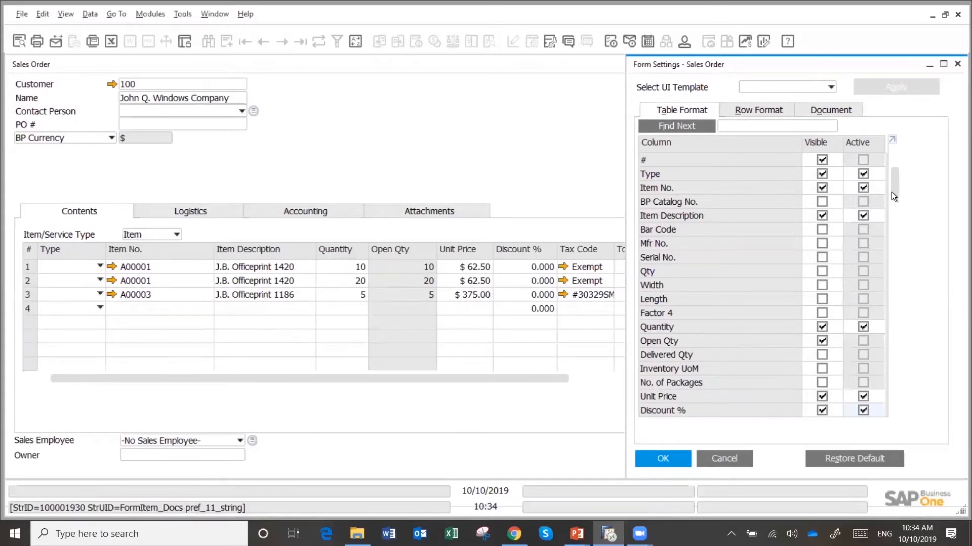
pyautogui.moveTo(893, 188); pyautogui.dragTo(894, 215)
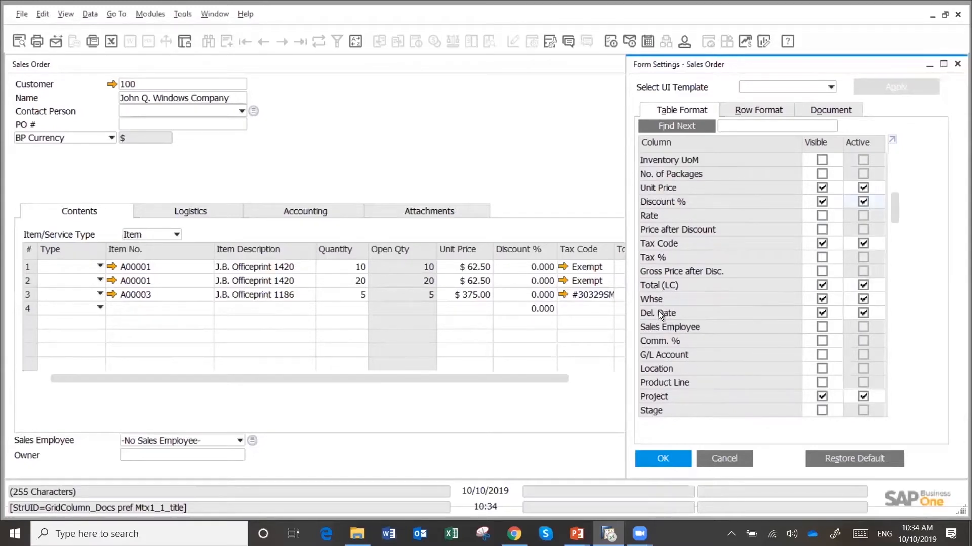
pyautogui.moveTo(657, 314); pyautogui.dragTo(655, 281)
pyautogui.moveTo(667, 243); pyautogui.dragTo(661, 188)
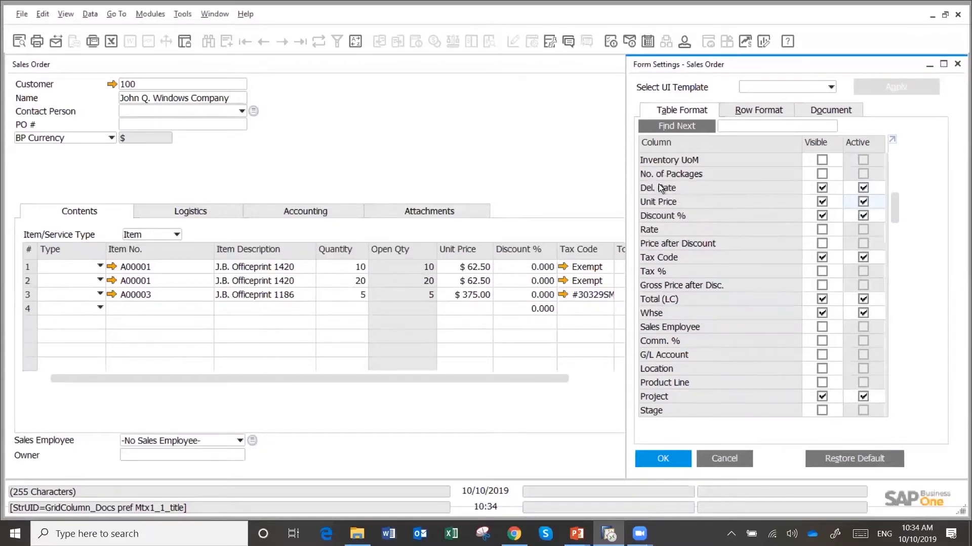
pyautogui.click(663, 458)
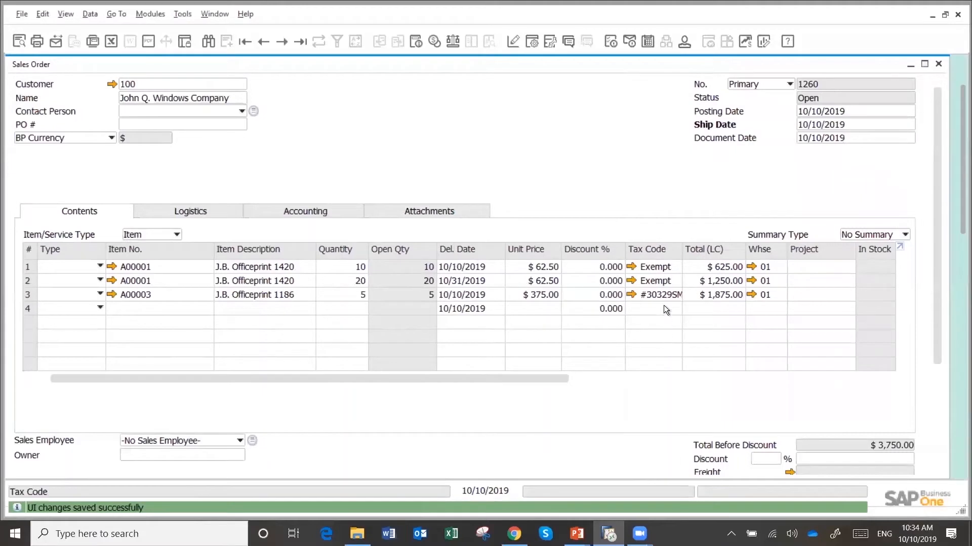
# Set the third line's tax code to Exempt and add the completed sales order
pyautogui.press('Tab')
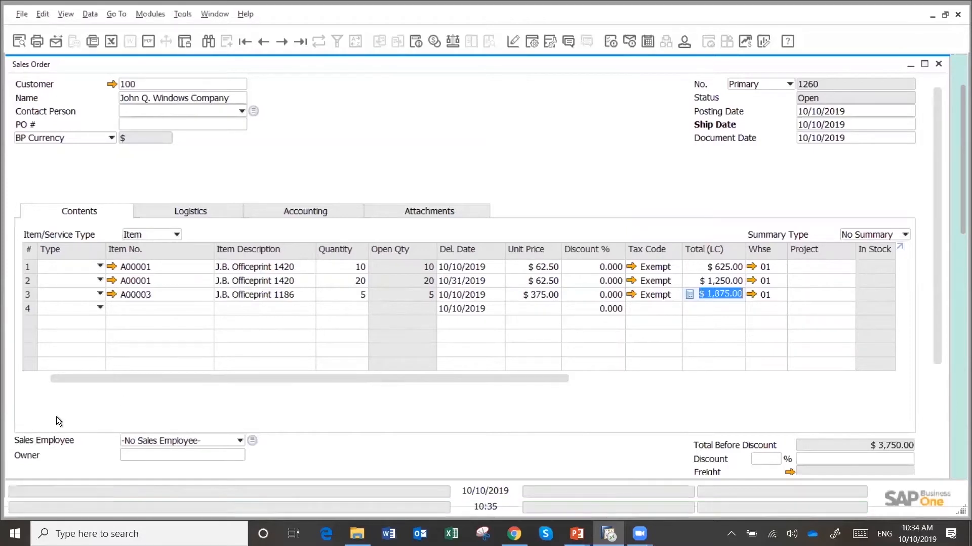
pyautogui.press('Return')
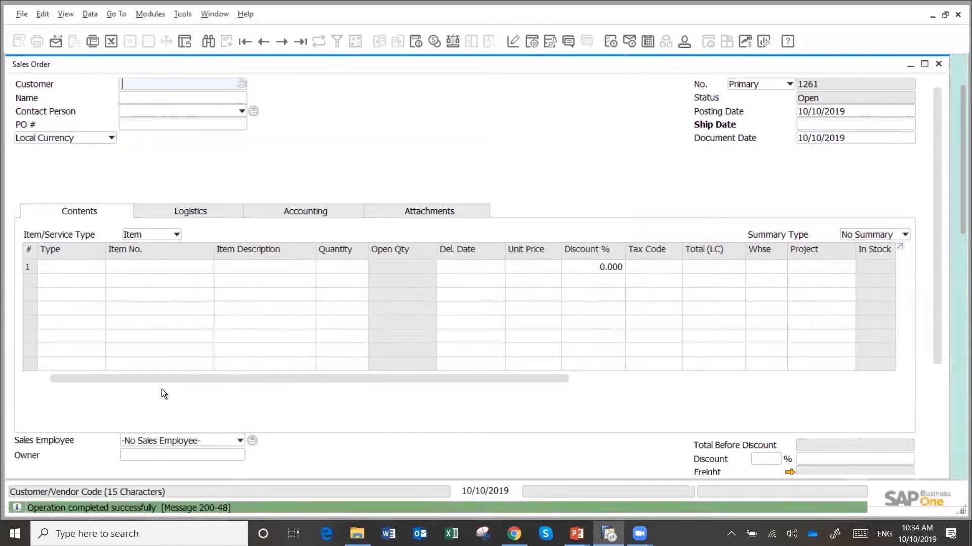
# Reopen the most recently added sales order and show its logistics details
pyautogui.click(300, 45)
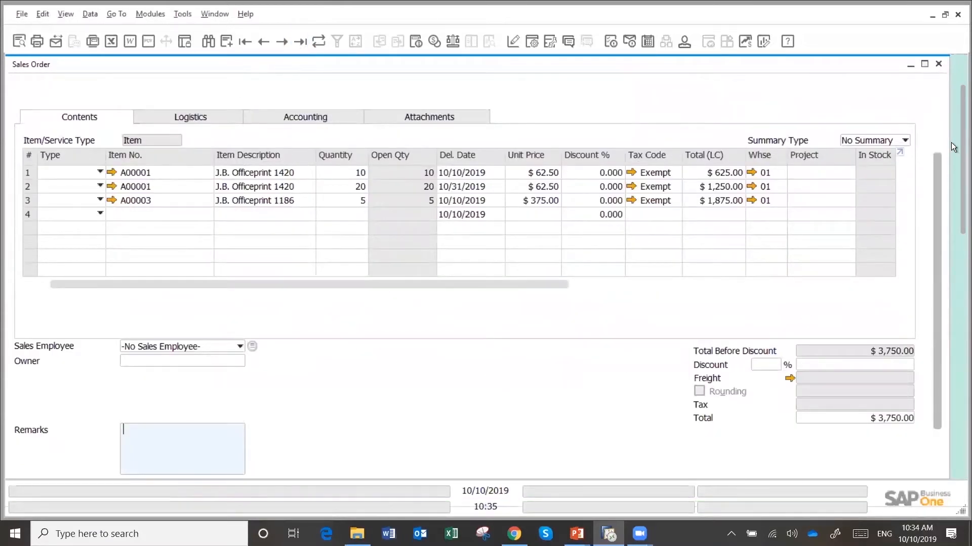
pyautogui.click(936, 90)
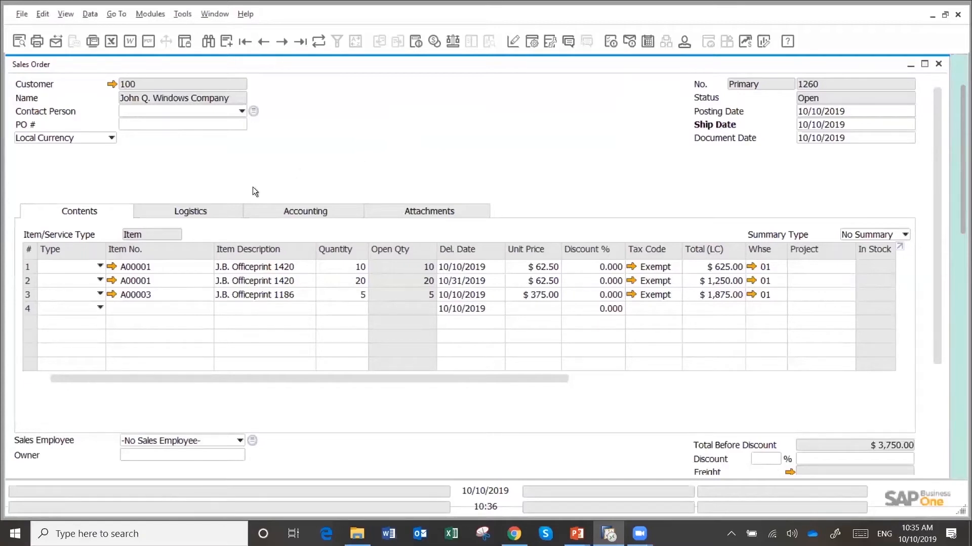
pyautogui.click(200, 211)
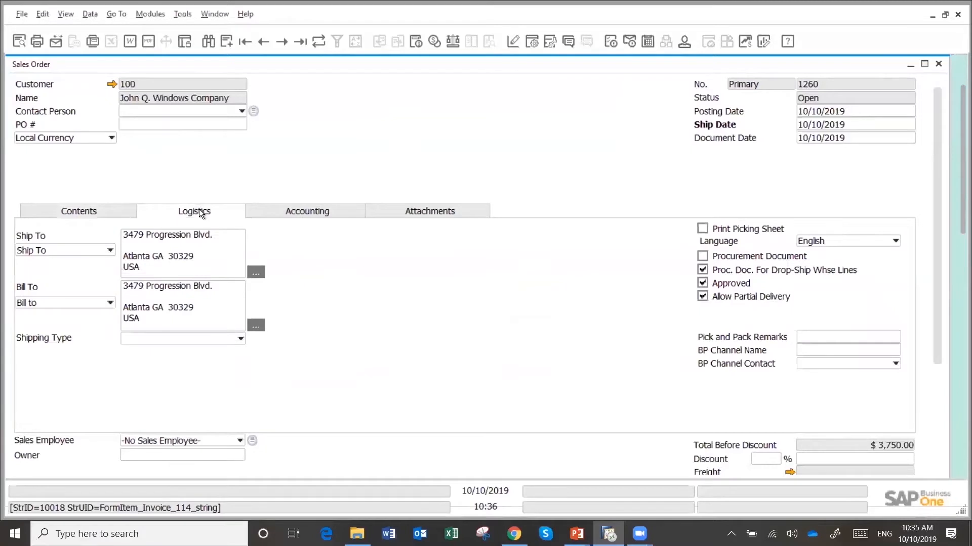
# Review the sales order's accounting and attachment details, and return to its item lines
pyautogui.click(305, 213)
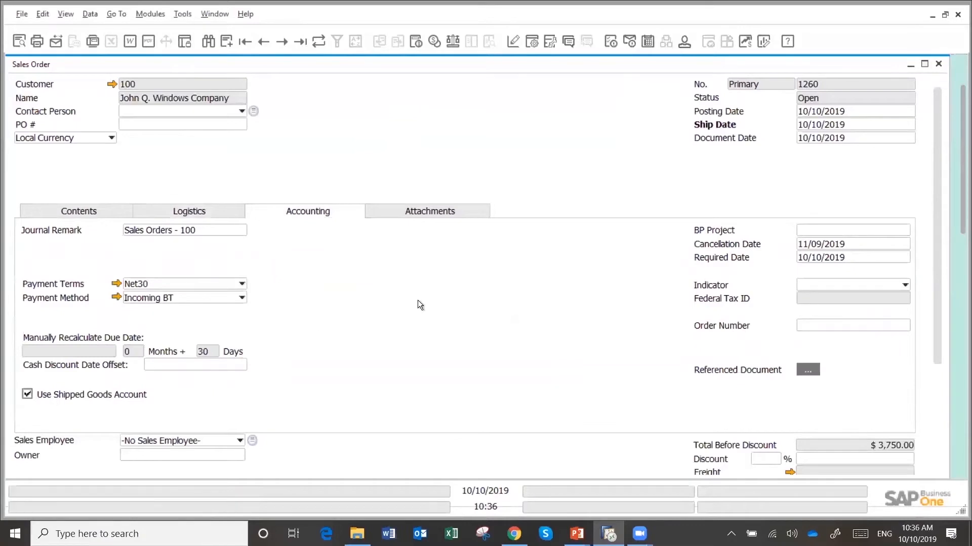
pyautogui.click(439, 212)
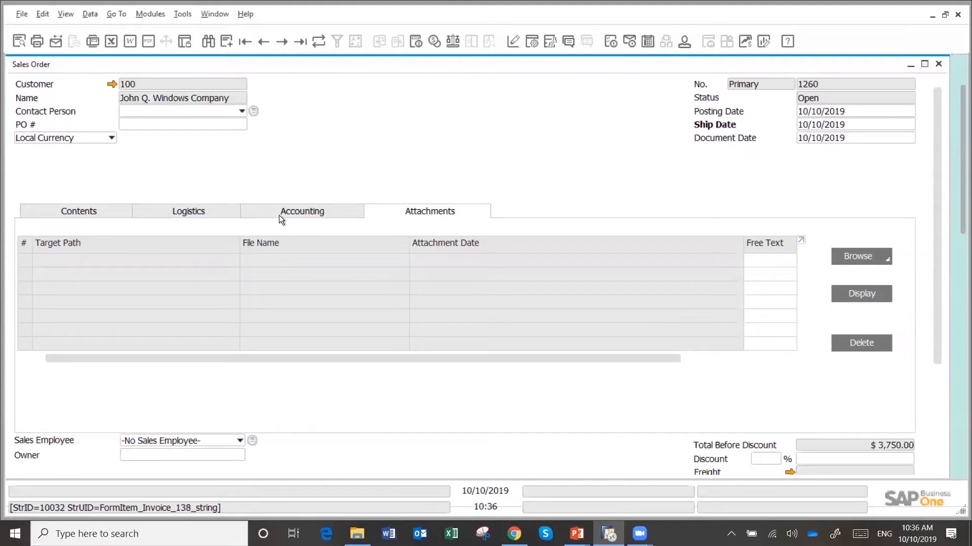
pyautogui.click(80, 211)
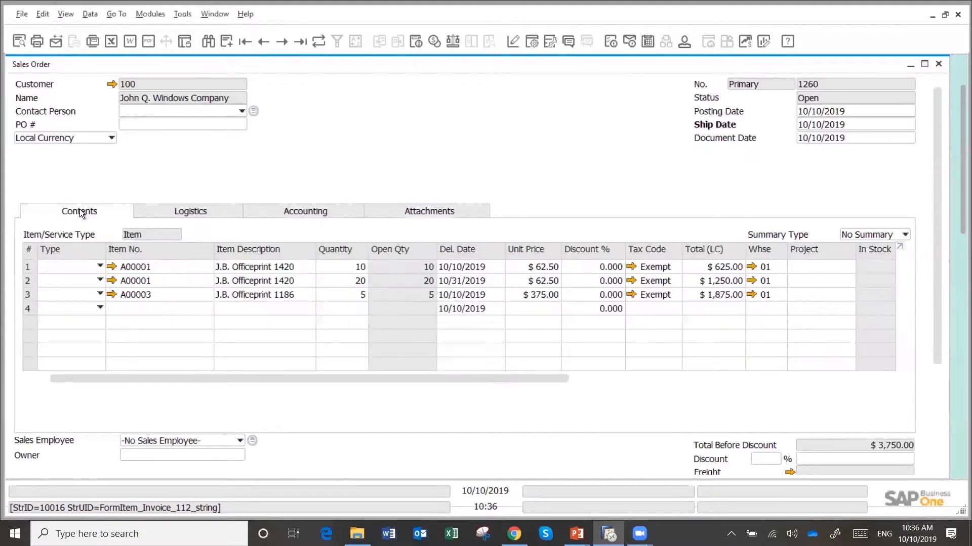
# Create a Phone Call activity from the sales order, with the subject TEST, and assign it to a different user
pyautogui.rightClick(387, 122)
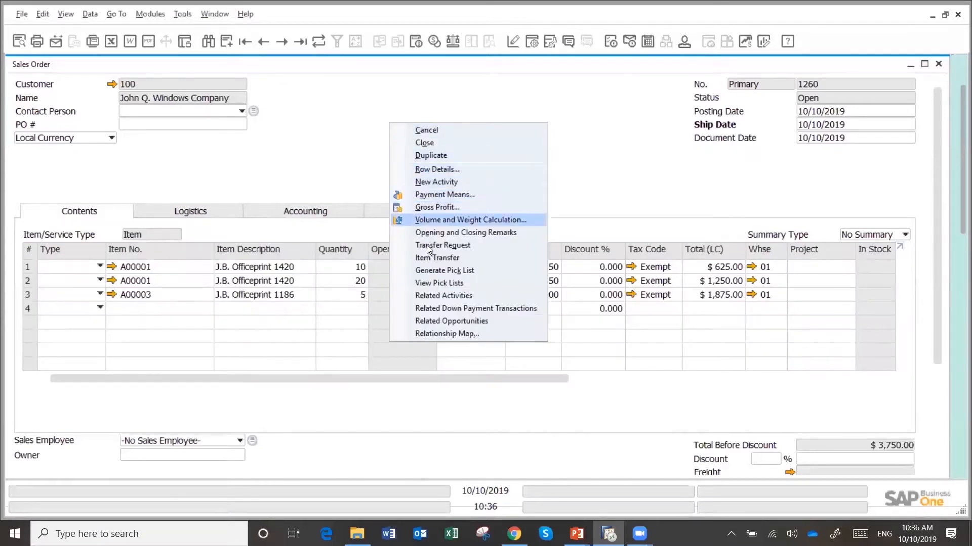
pyautogui.click(444, 183)
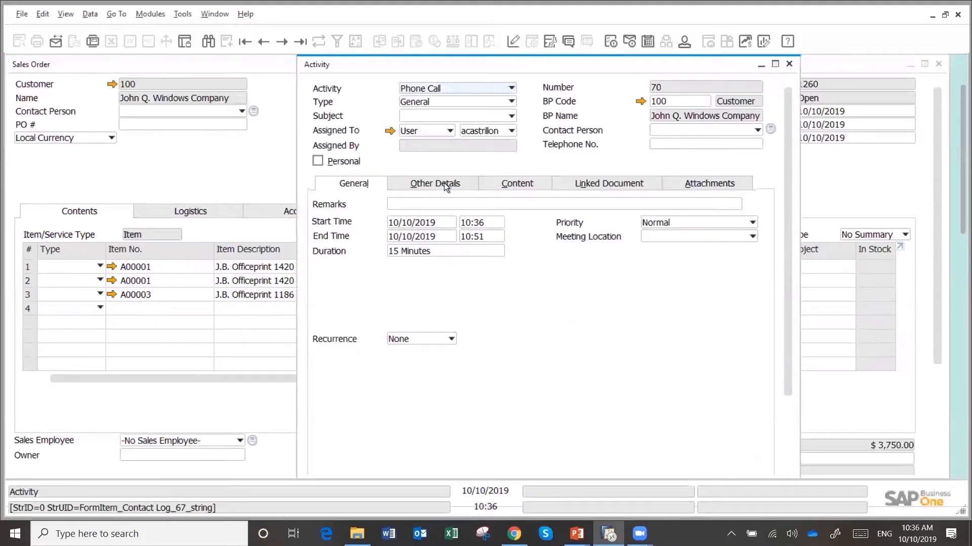
pyautogui.click(513, 89)
pyautogui.click(513, 89)
pyautogui.click(512, 118)
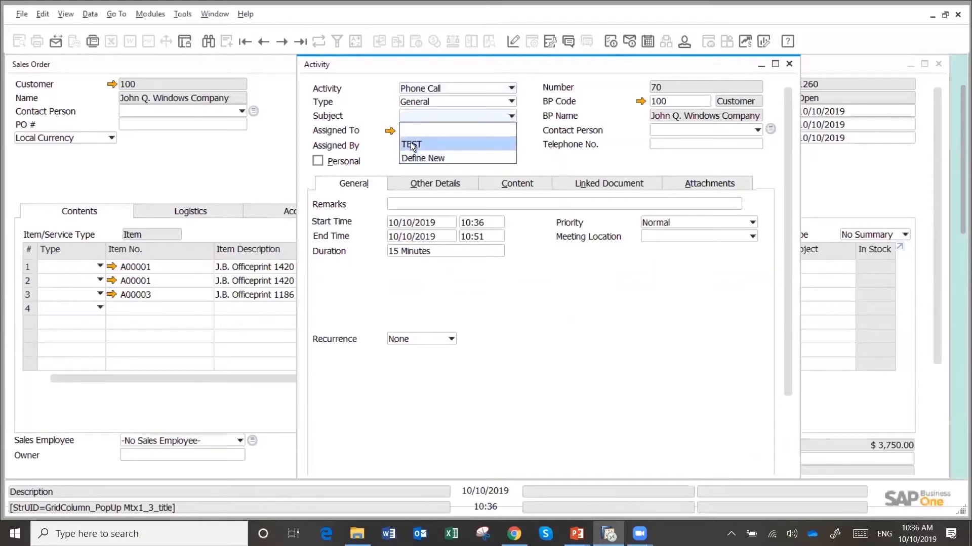
pyautogui.click(410, 144)
pyautogui.click(504, 130)
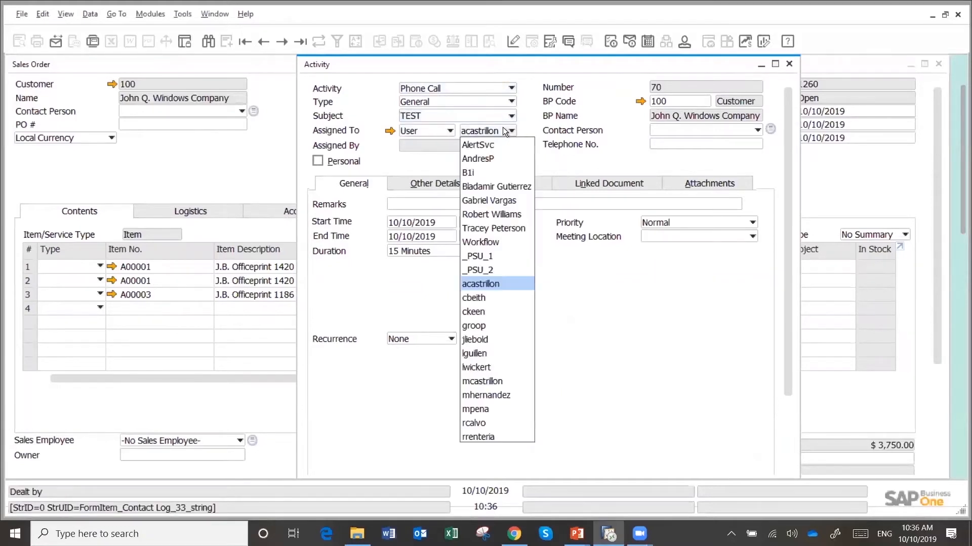
pyautogui.click(473, 346)
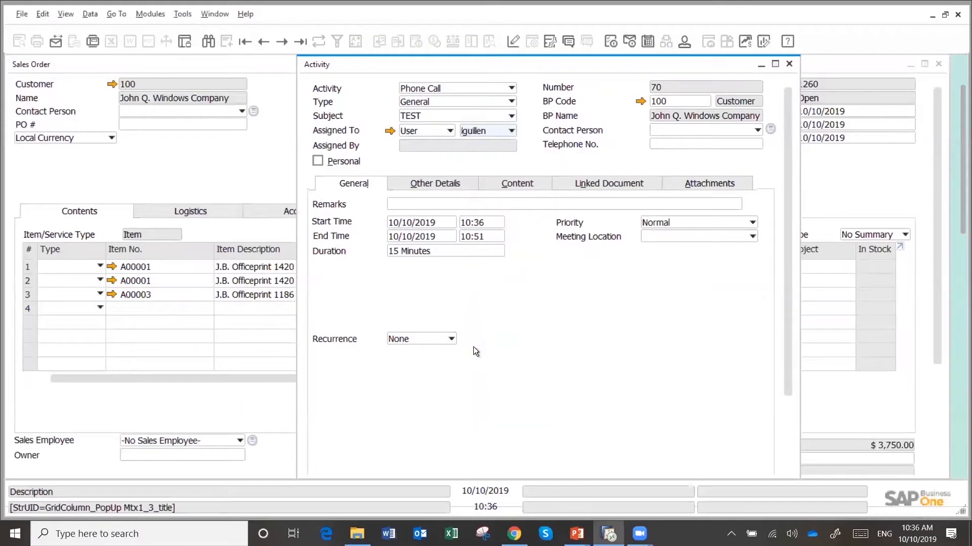
# Set the activity's start date to 10/20/2019 and enter "FU Call SO" as its remarks
pyautogui.click(430, 223)
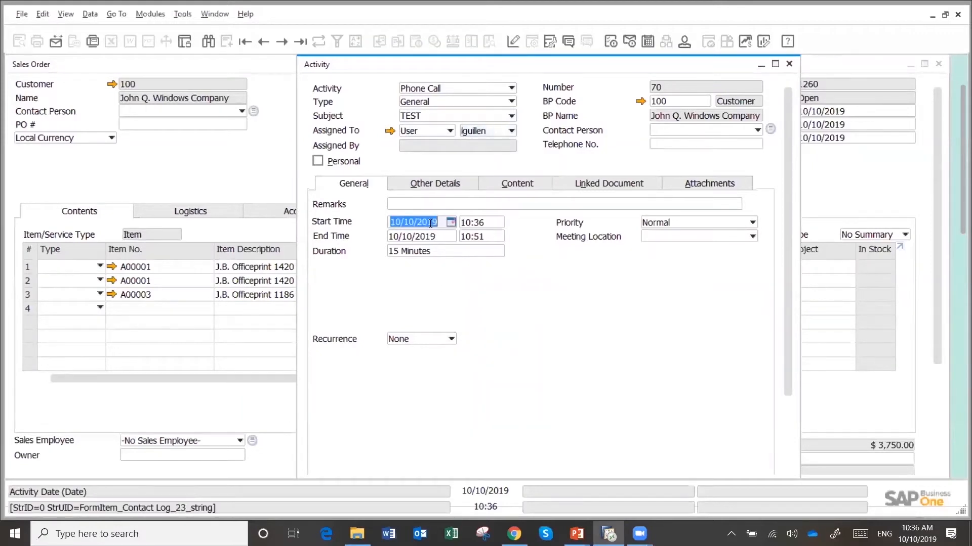
pyautogui.write('20')
pyautogui.press('Tab')
pyautogui.click(424, 208)
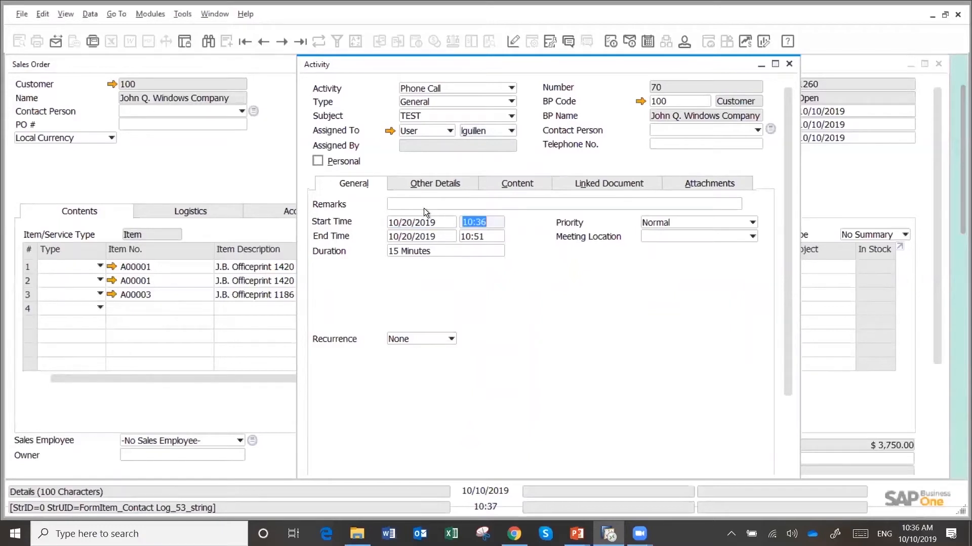
pyautogui.write('FU Call ')
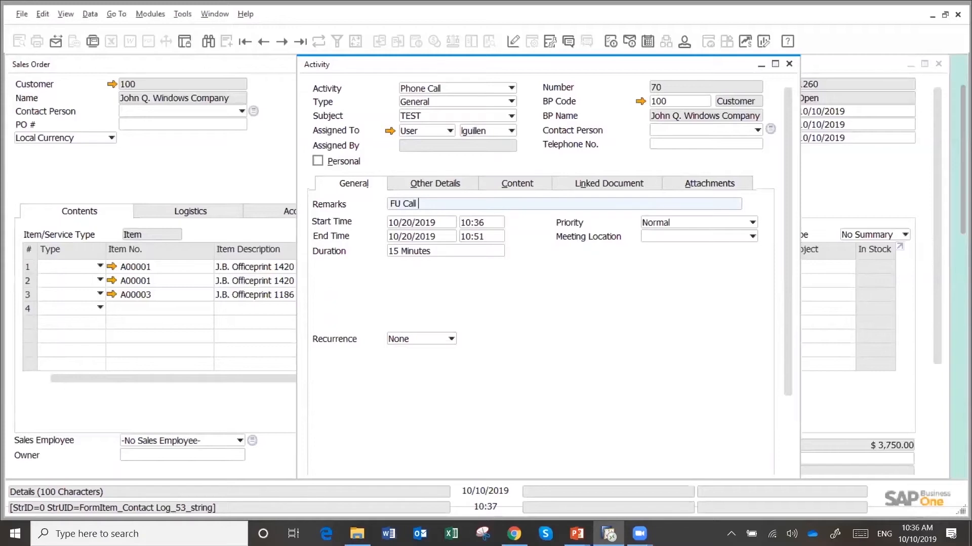
pyautogui.write('SA')
pyautogui.press('BackSpace')
pyautogui.write('O')
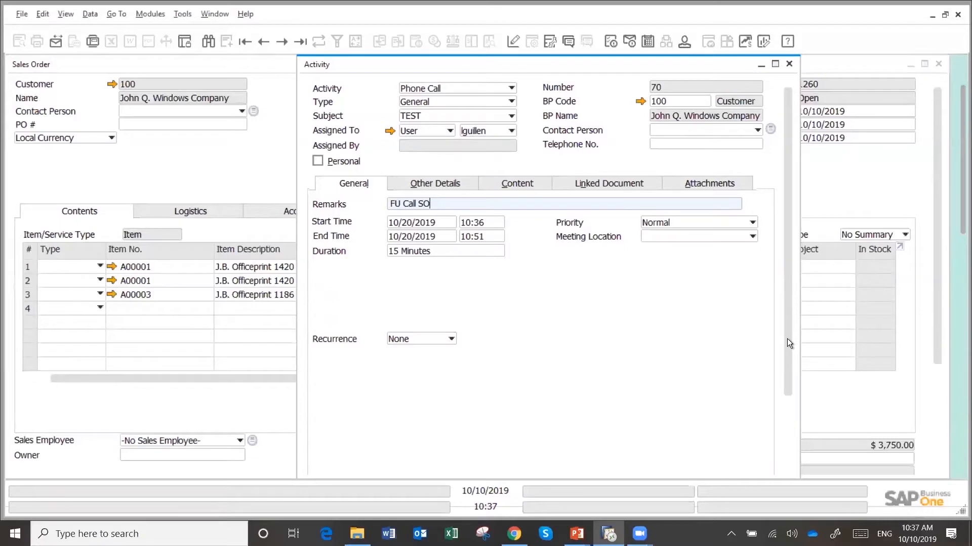
# Add the follow-up call activity and close the activity form
pyautogui.moveTo(787, 338); pyautogui.dragTo(775, 414)
pyautogui.click(330, 462)
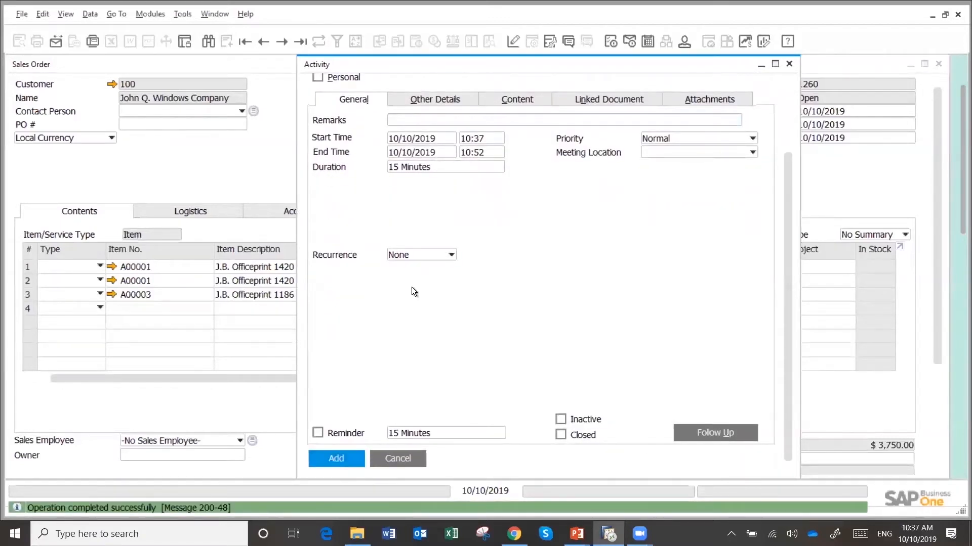
pyautogui.click(788, 65)
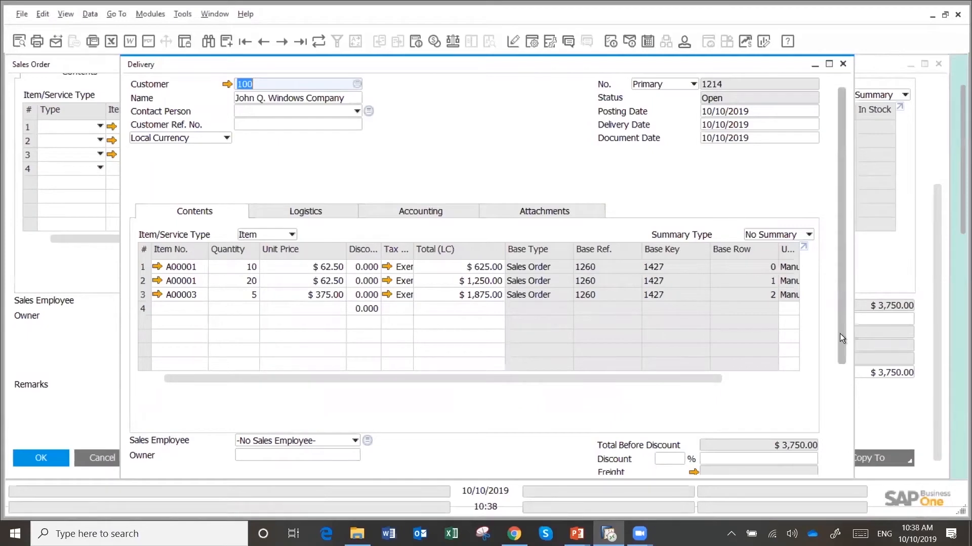
# Add the delivery based on the sales order, accept that it cannot be changed, and close the delivery form
pyautogui.moveTo(840, 333); pyautogui.dragTo(840, 436)
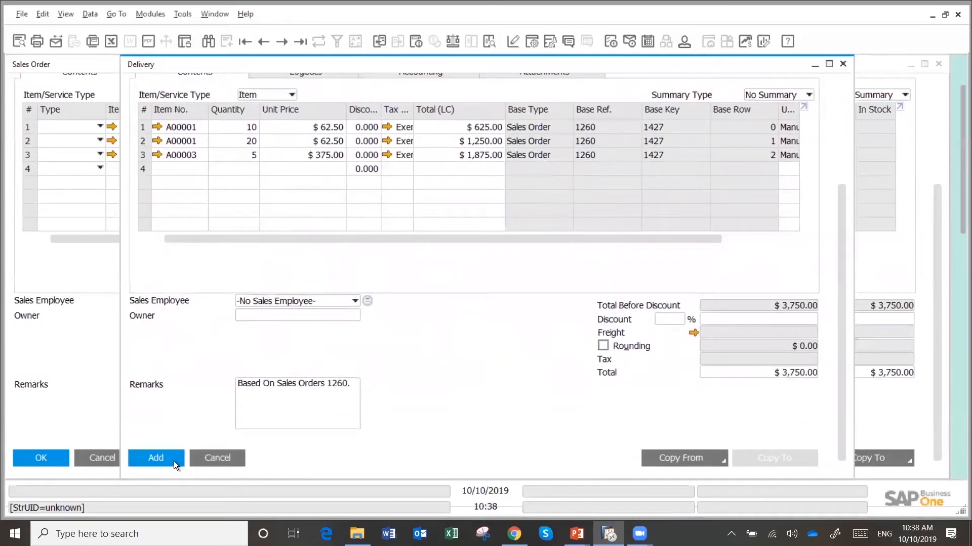
pyautogui.click(174, 461)
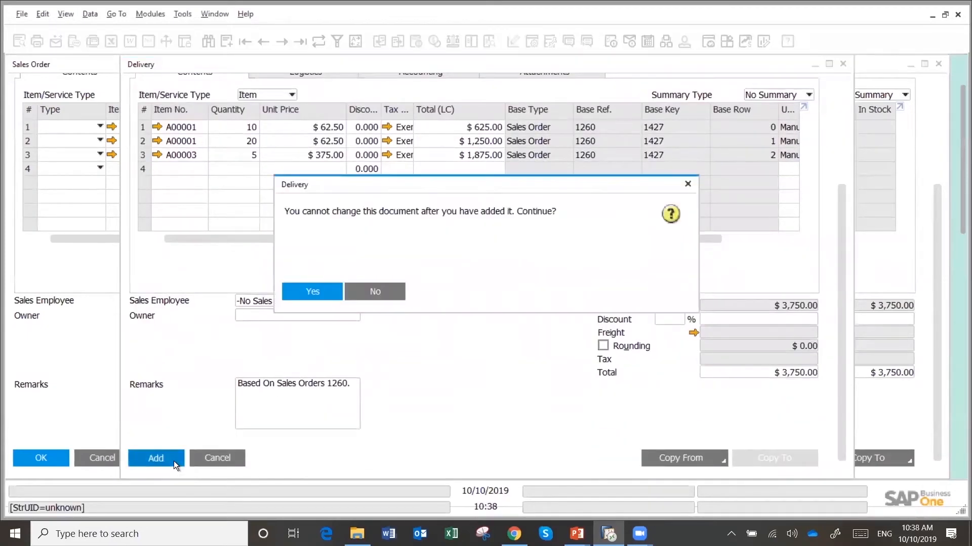
pyautogui.click(315, 294)
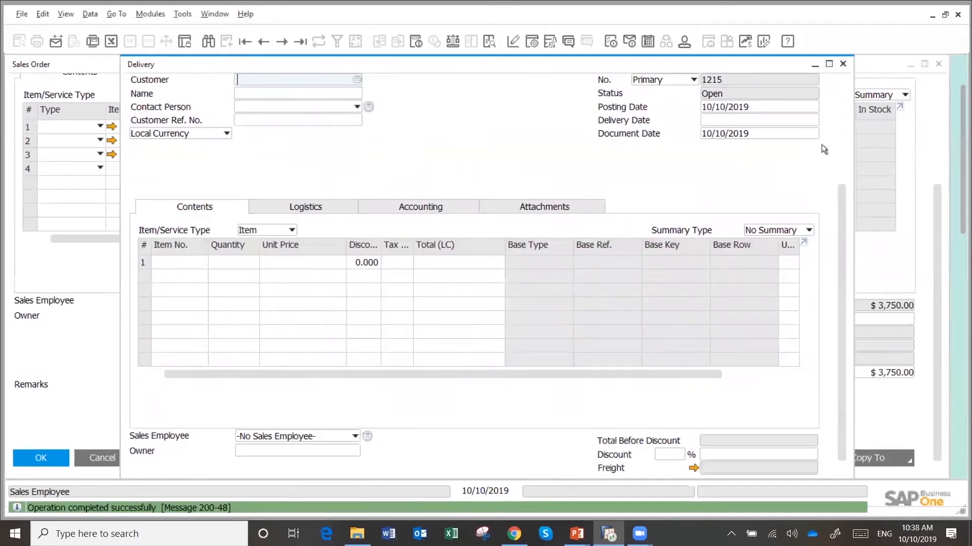
pyautogui.click(842, 64)
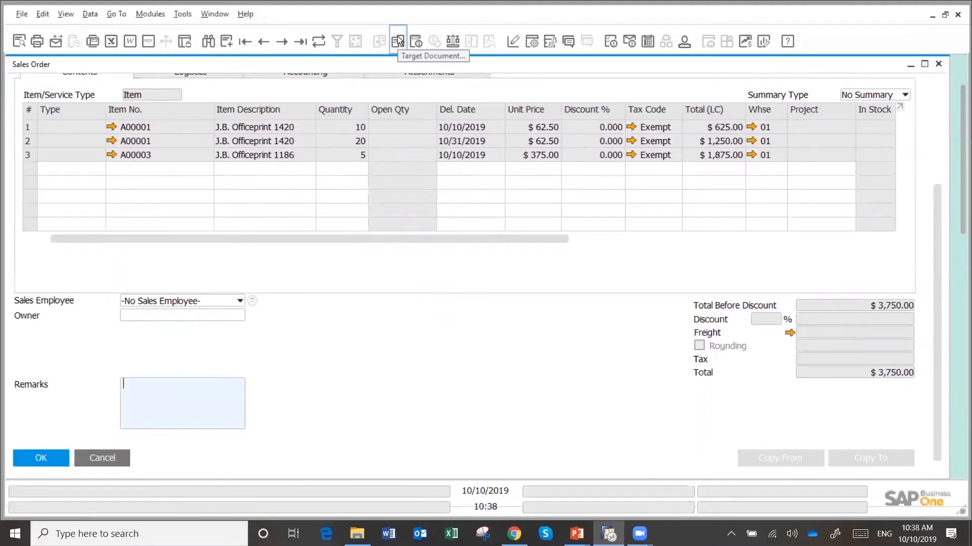
# Display the sales order's relationship map and open the linked delivery from it
pyautogui.rightClick(393, 319)
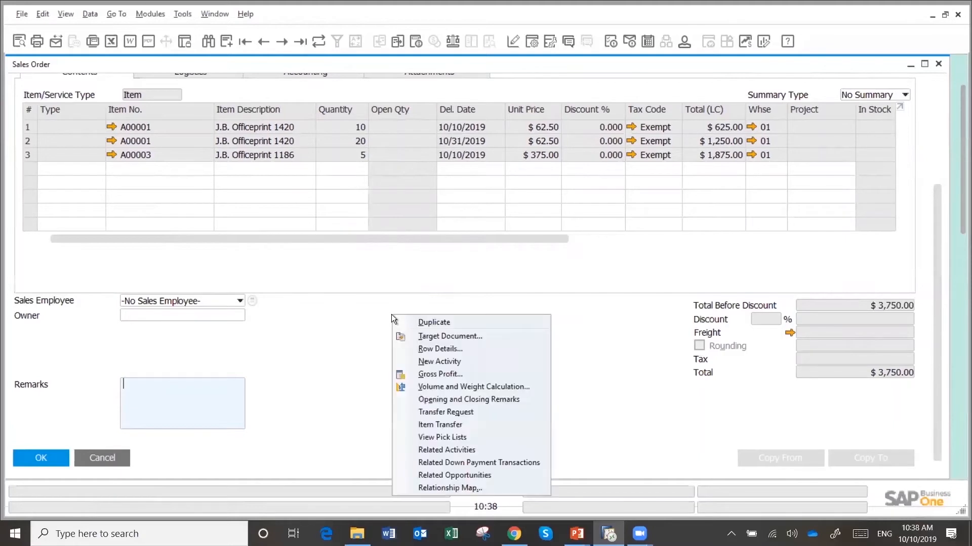
pyautogui.click(449, 487)
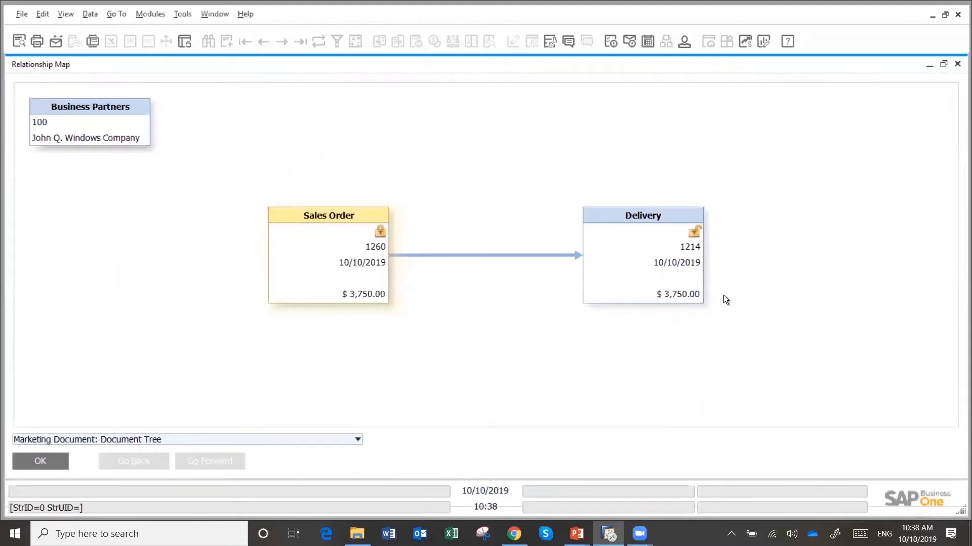
pyautogui.doubleClick(669, 259)
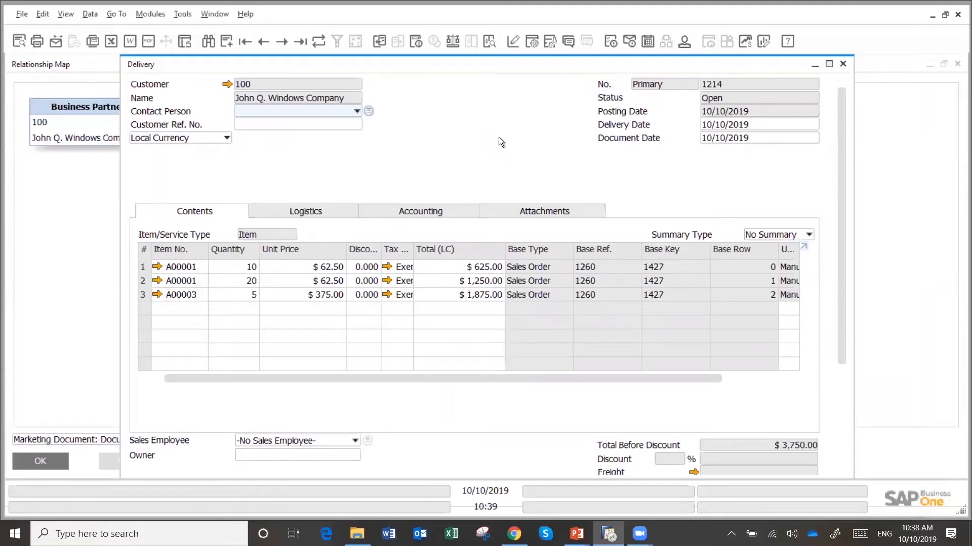
# Copy the delivery to an A/R Invoice and add the invoice
pyautogui.scroll(-2, 846, 308)
pyautogui.scroll(2, 845, 307)
pyautogui.moveTo(841, 336); pyautogui.dragTo(842, 457)
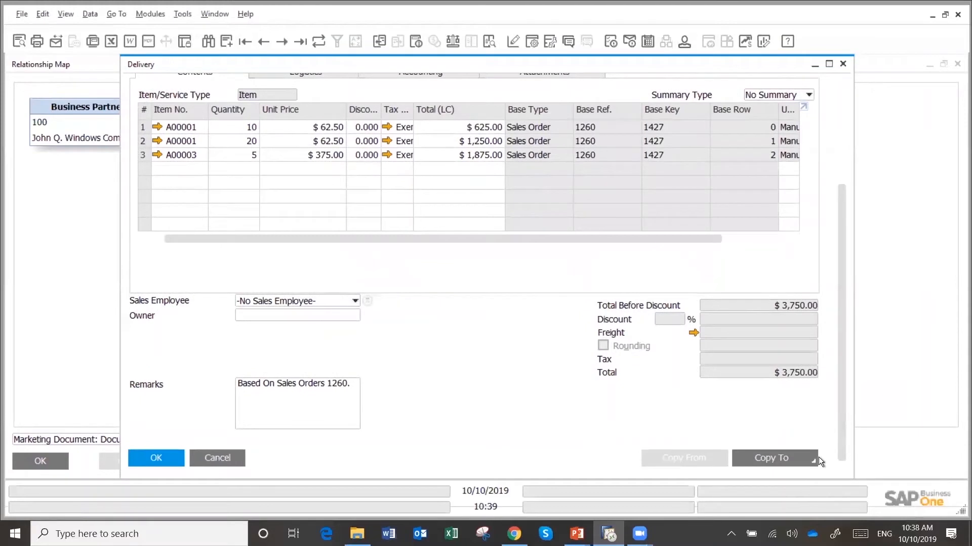
pyautogui.click(802, 457)
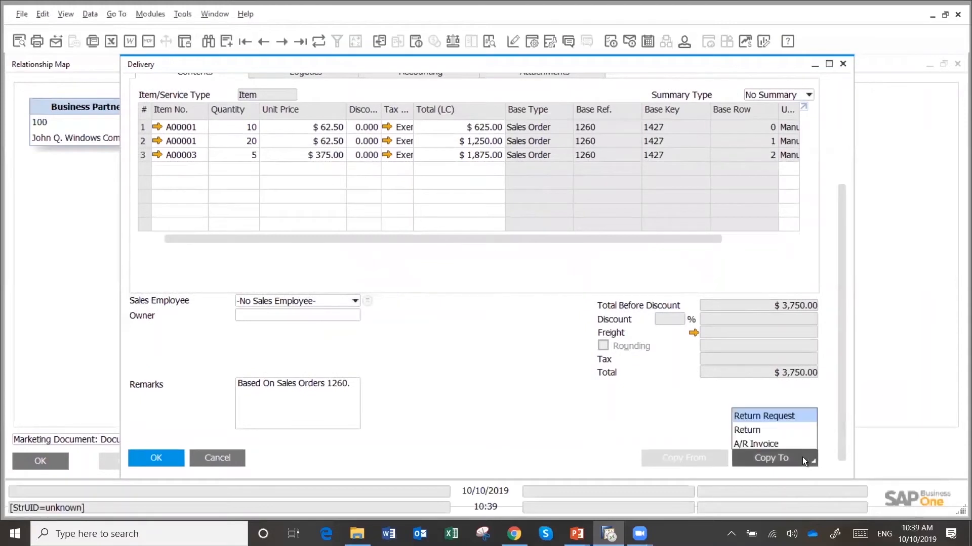
pyautogui.click(775, 445)
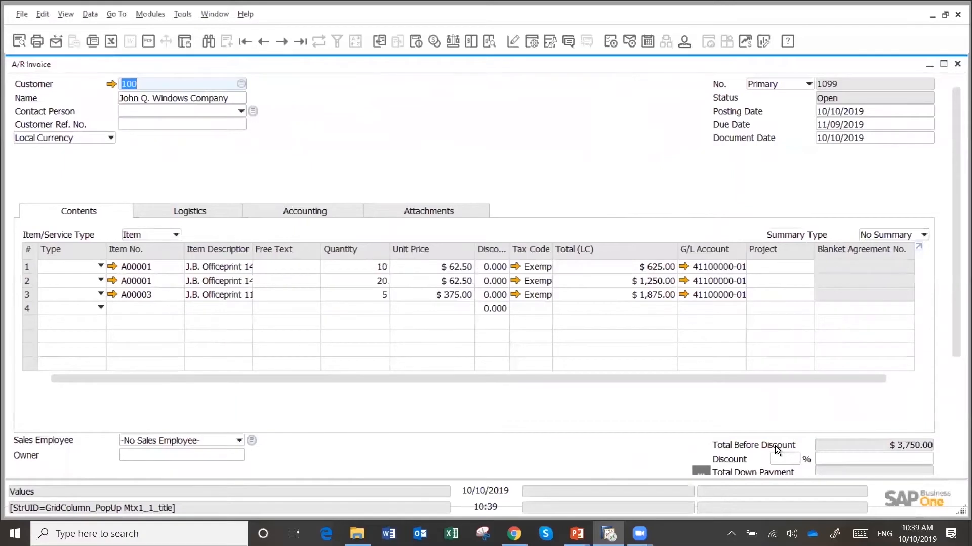
pyautogui.press('Return')
pyautogui.press('Return')
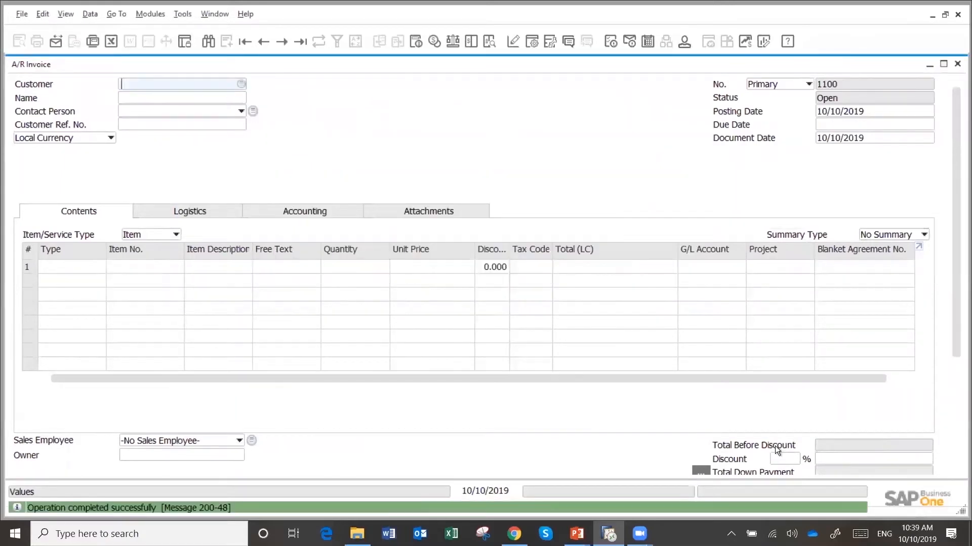
# Show the last A/R invoice record, close the invoice form and refresh the delivery
pyautogui.click(300, 41)
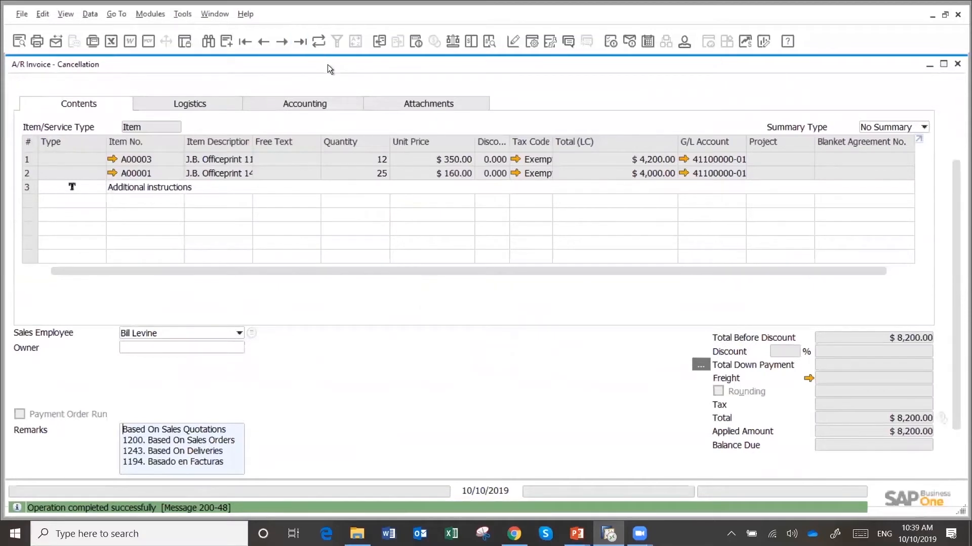
pyautogui.click(957, 64)
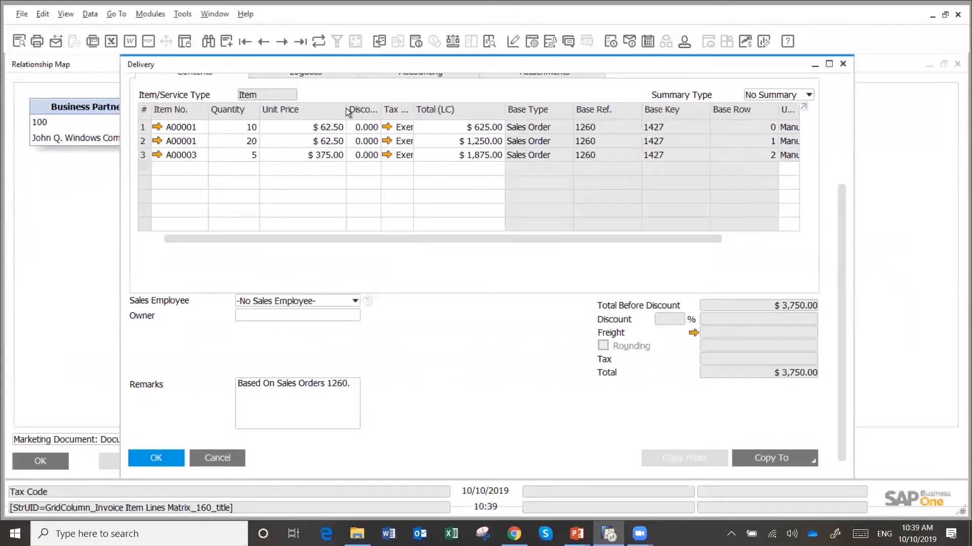
pyautogui.click(317, 42)
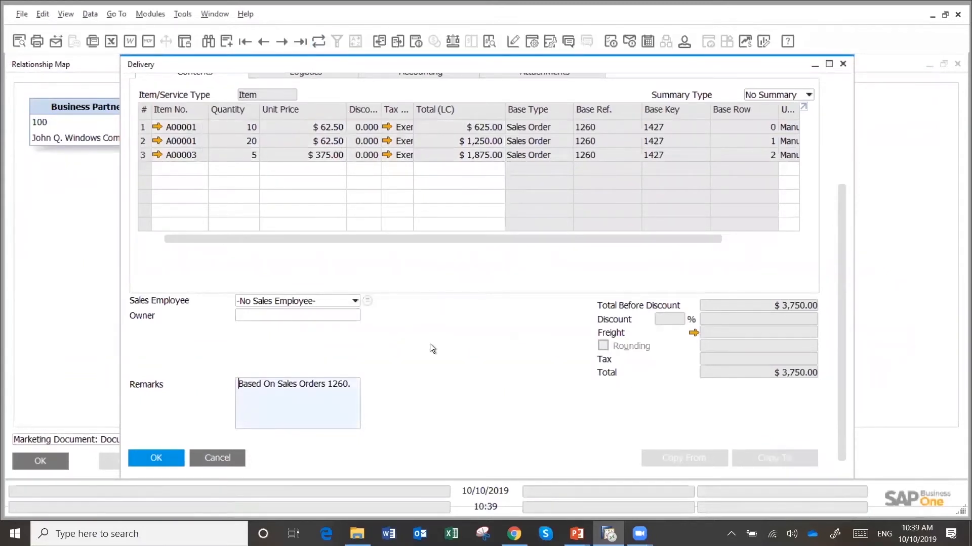
# Switch the relationship map to Posting Details and back to Document Tree, and check the A/R invoice's balance due
pyautogui.click(70, 376)
pyautogui.click(120, 436)
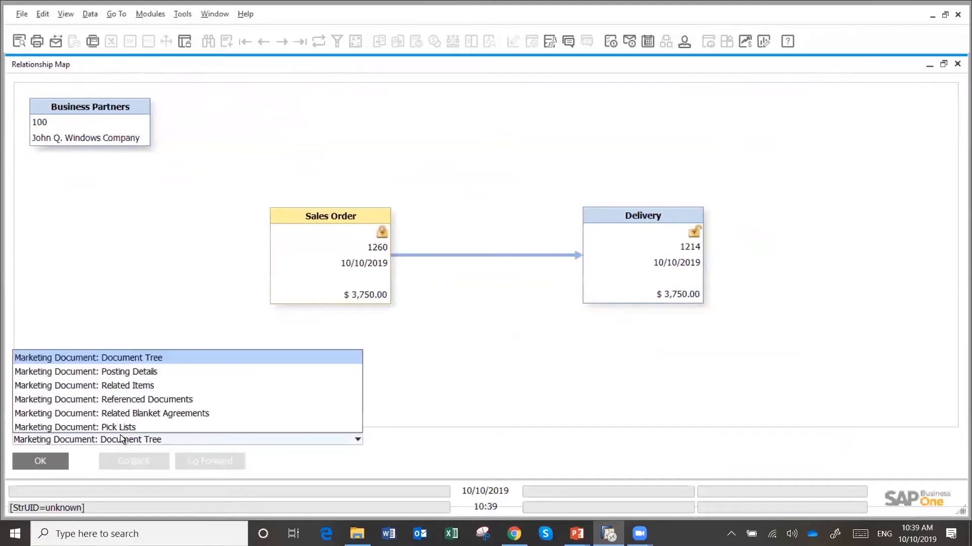
pyautogui.click(132, 371)
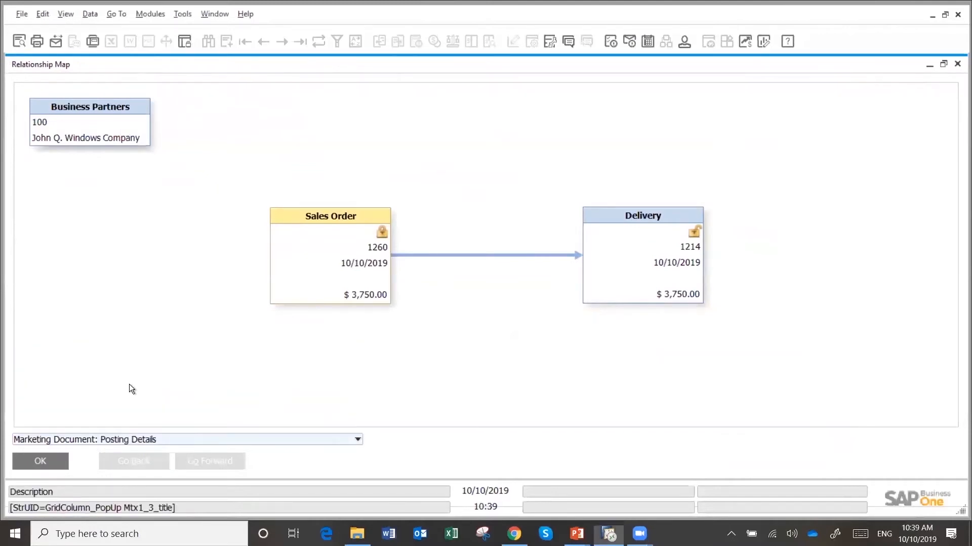
pyautogui.click(130, 442)
pyautogui.click(130, 358)
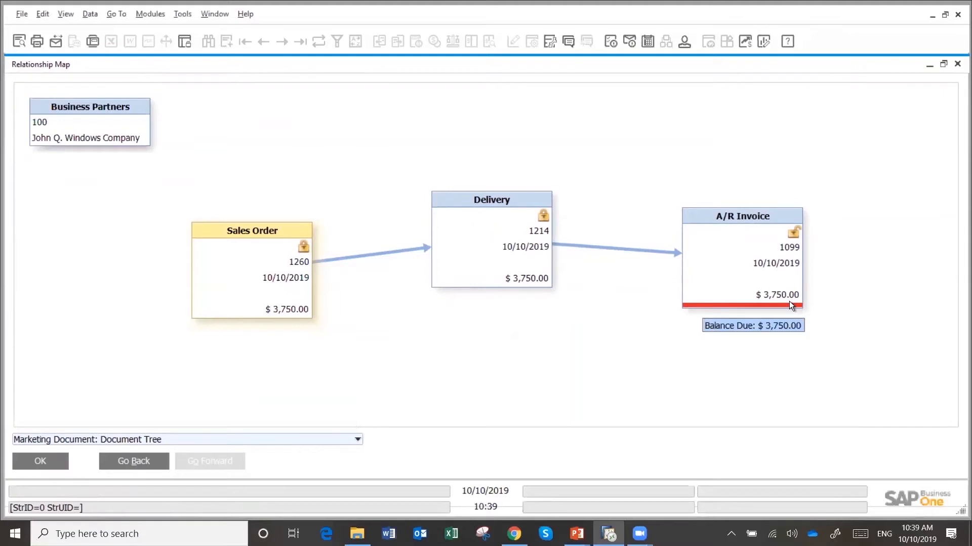
pyautogui.moveTo(801, 311)
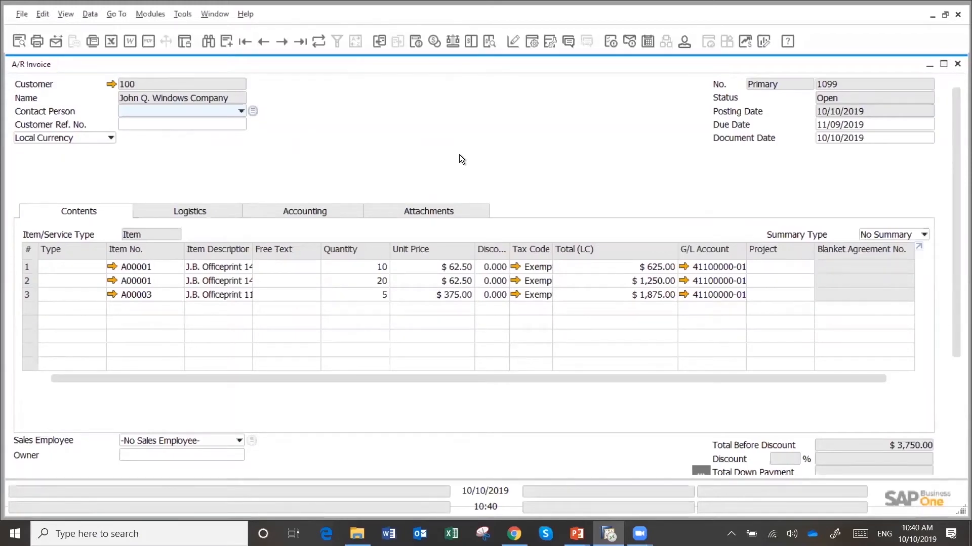
# Cancel A/R invoice 1099 by adding its cancellation document, accept the irreversible reversal, and close the invoice forms
pyautogui.rightClick(505, 147)
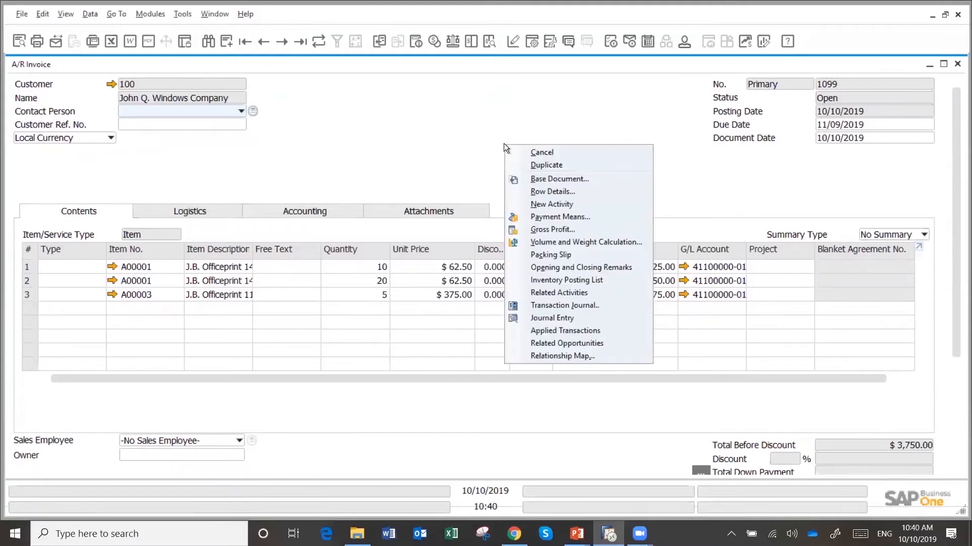
pyautogui.click(541, 153)
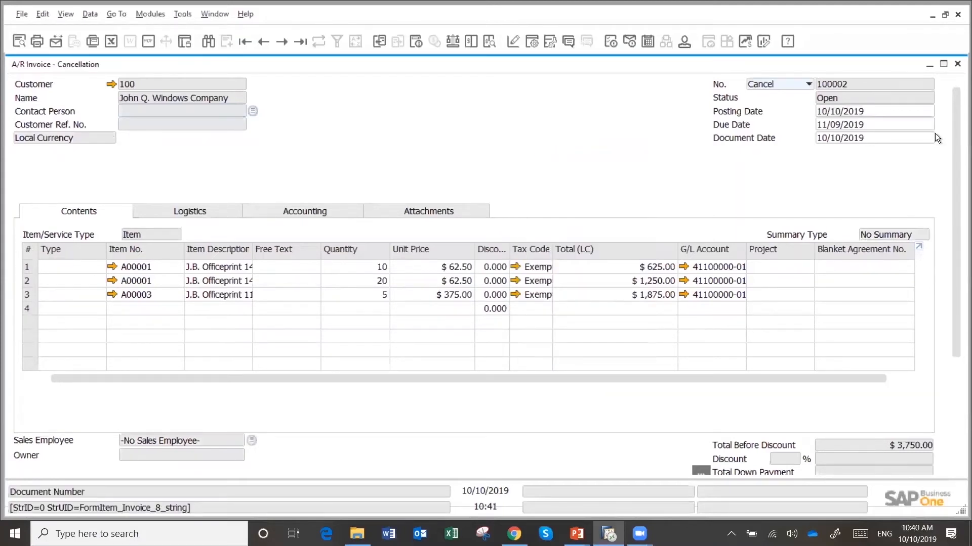
pyautogui.press('Return')
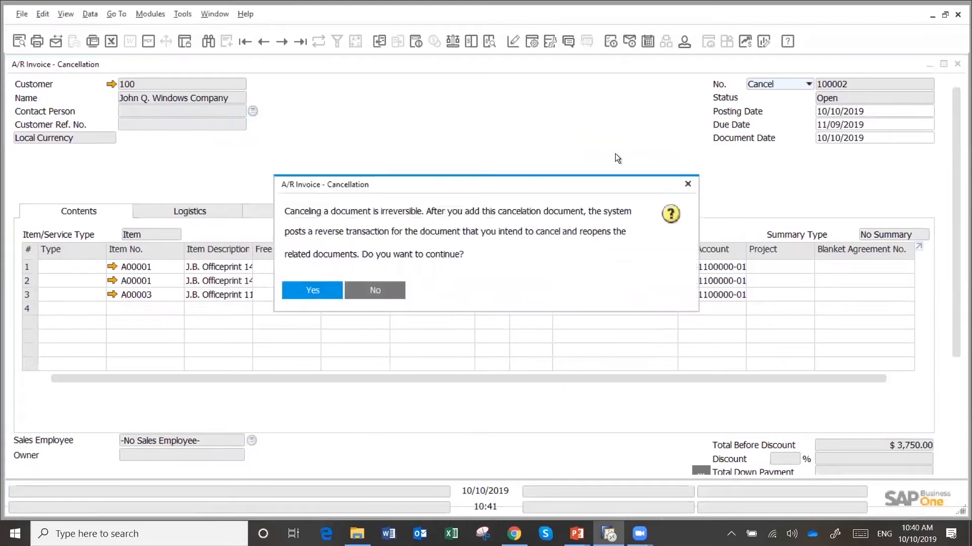
pyautogui.click(309, 290)
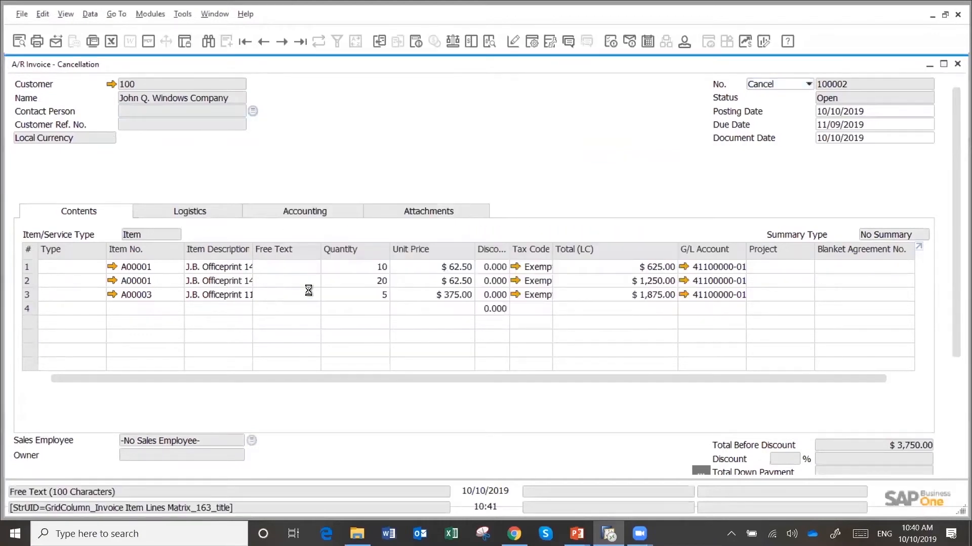
pyautogui.click(957, 65)
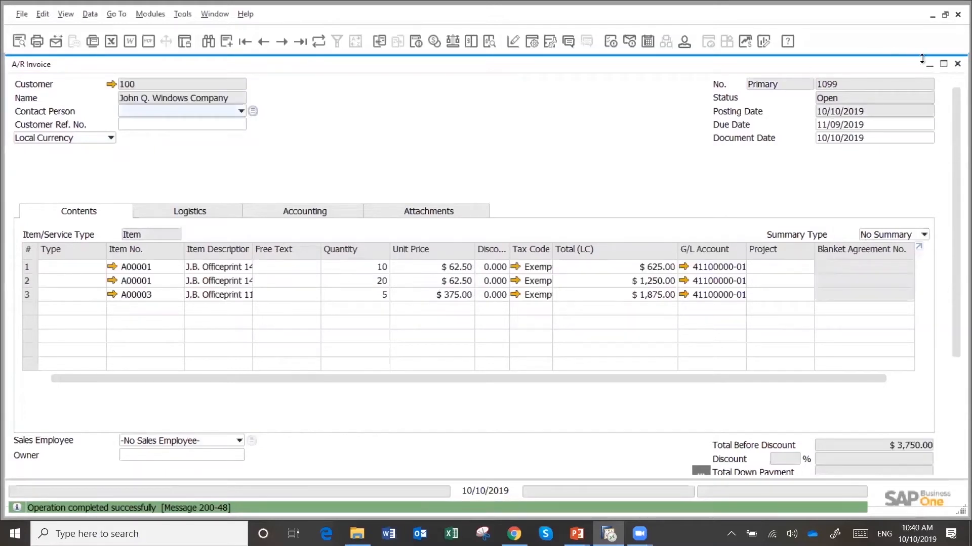
pyautogui.click(957, 66)
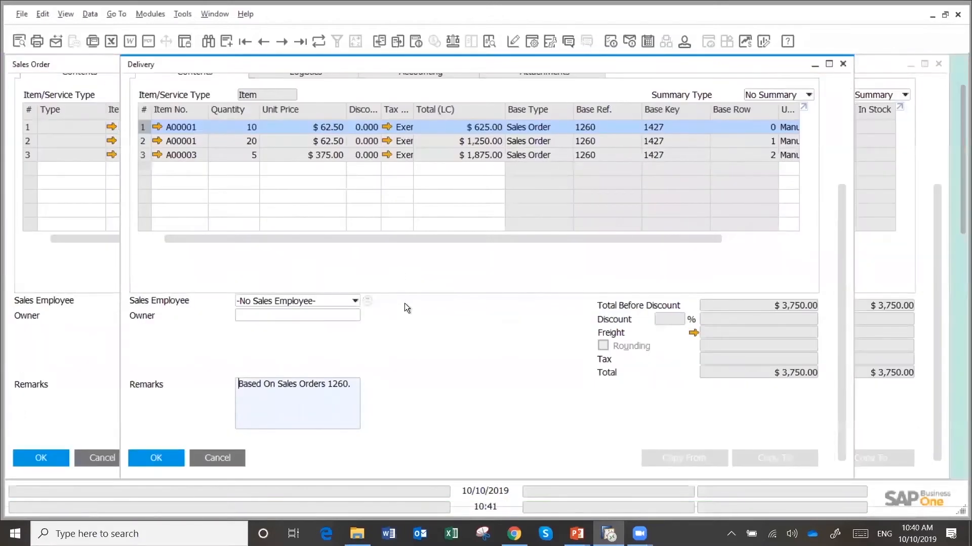
# Refresh the delivery record and display its relationship map
pyautogui.click(320, 41)
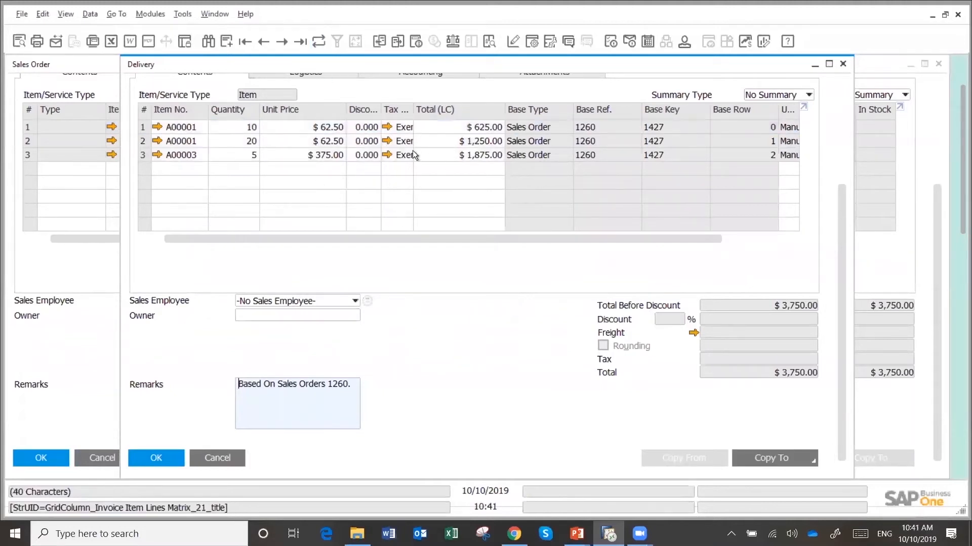
pyautogui.rightClick(473, 323)
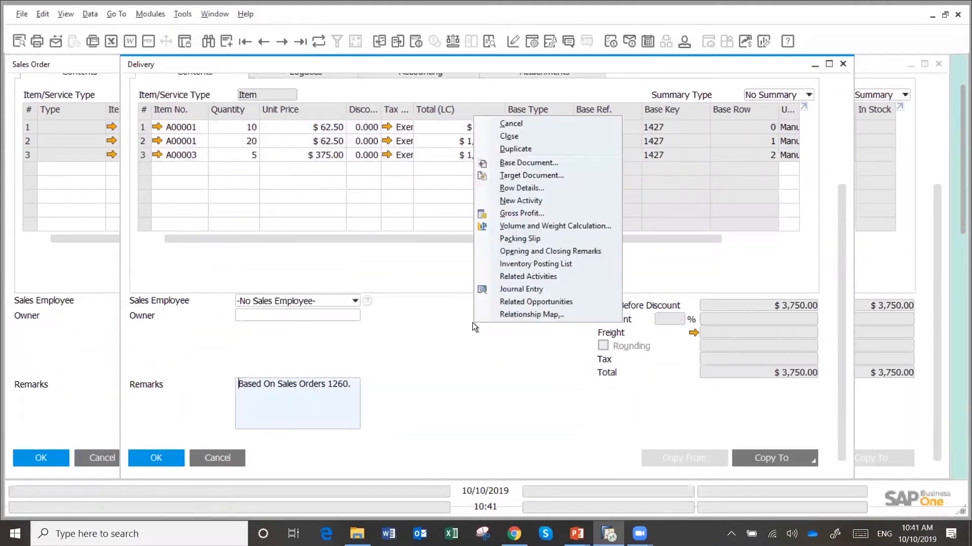
pyautogui.click(518, 312)
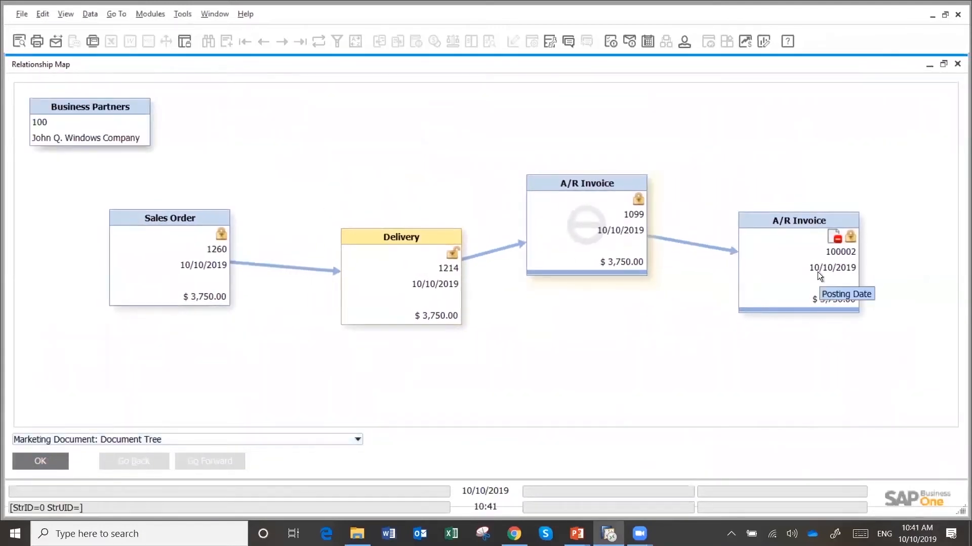
# Open delivery 1214 from the relationship map and copy it to a new A/R Invoice
pyautogui.doubleClick(392, 236)
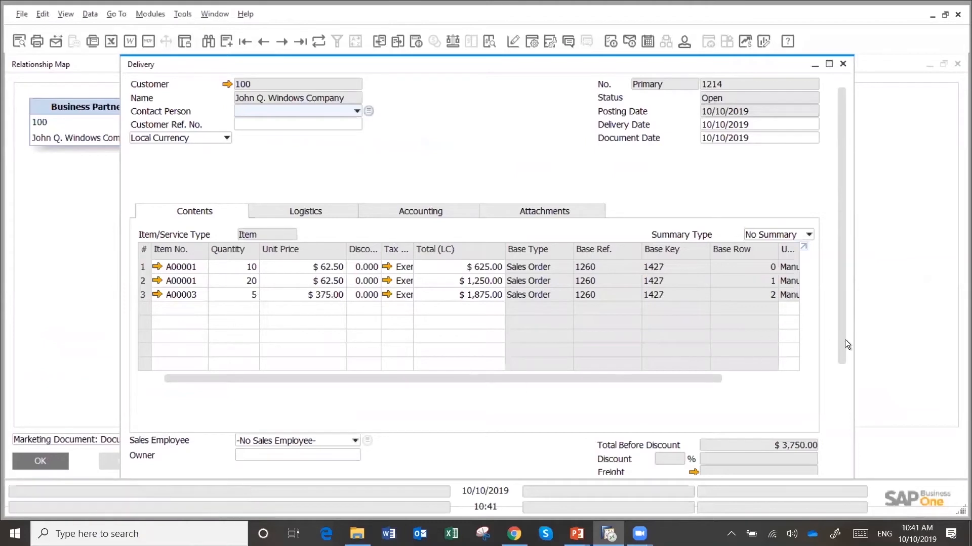
pyautogui.moveTo(840, 341); pyautogui.dragTo(839, 455)
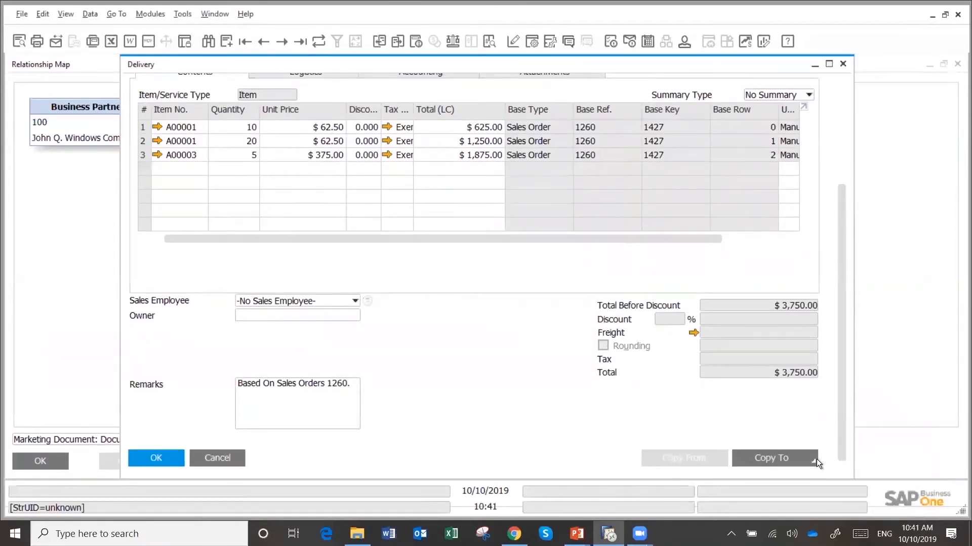
pyautogui.click(816, 459)
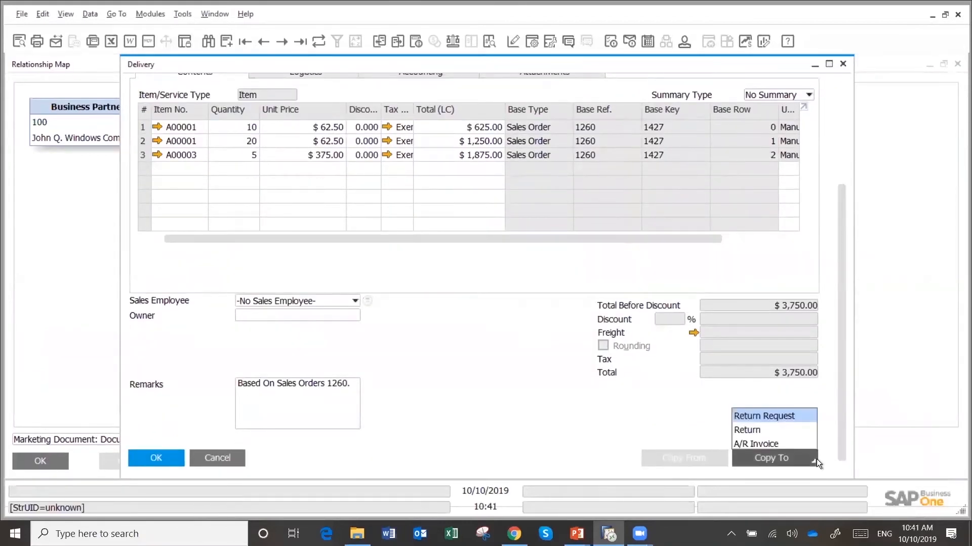
pyautogui.click(772, 444)
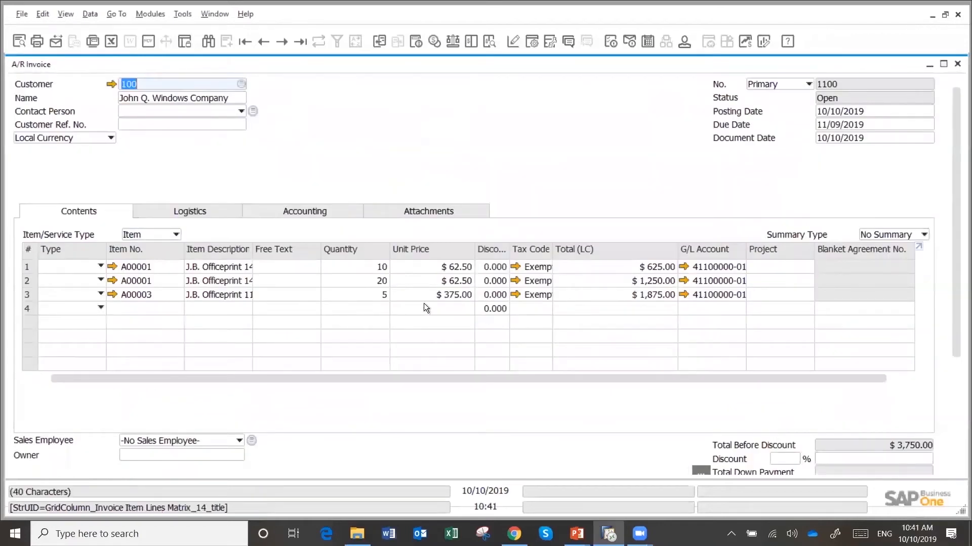
# Set the unit price of item A00003 to $350 on the new invoice and add the invoice
pyautogui.click(447, 293)
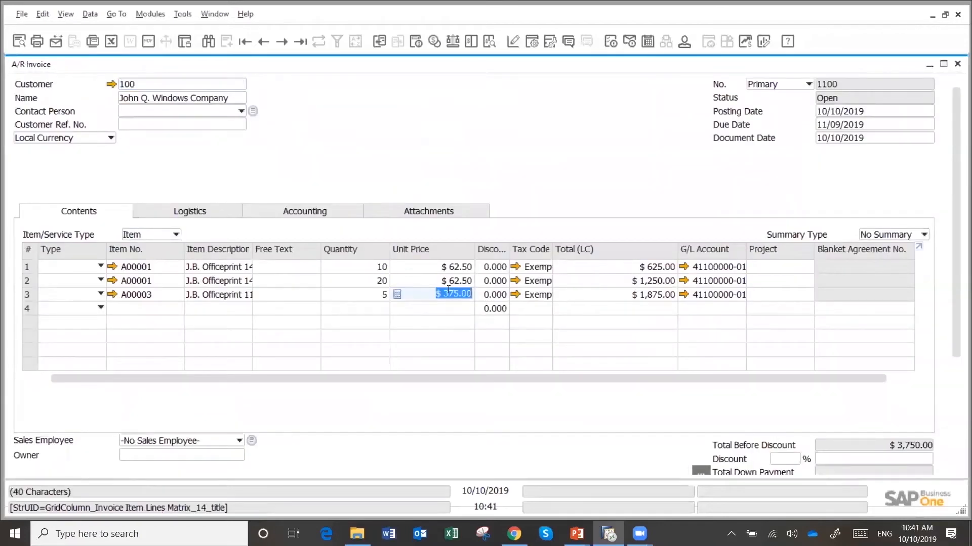
pyautogui.write('350')
pyautogui.press('Tab')
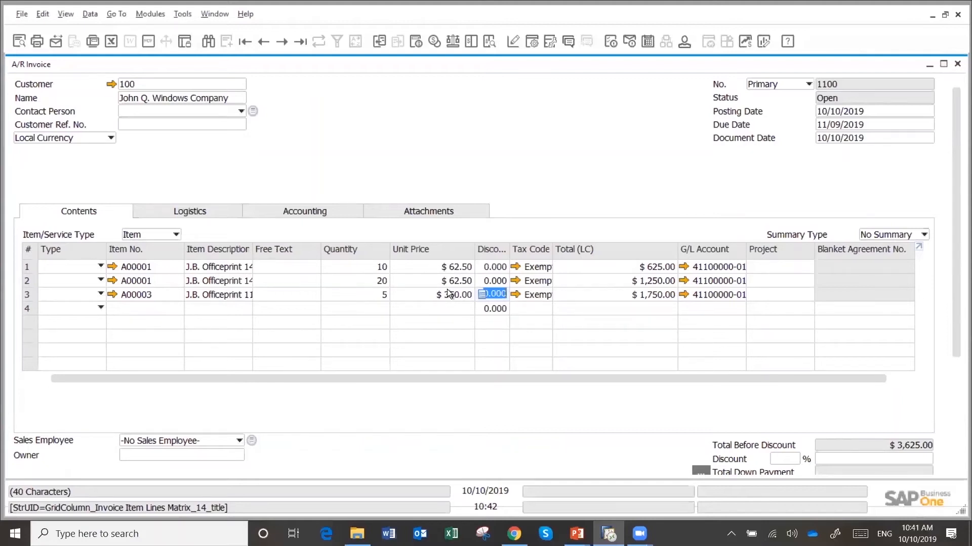
pyautogui.press('Return')
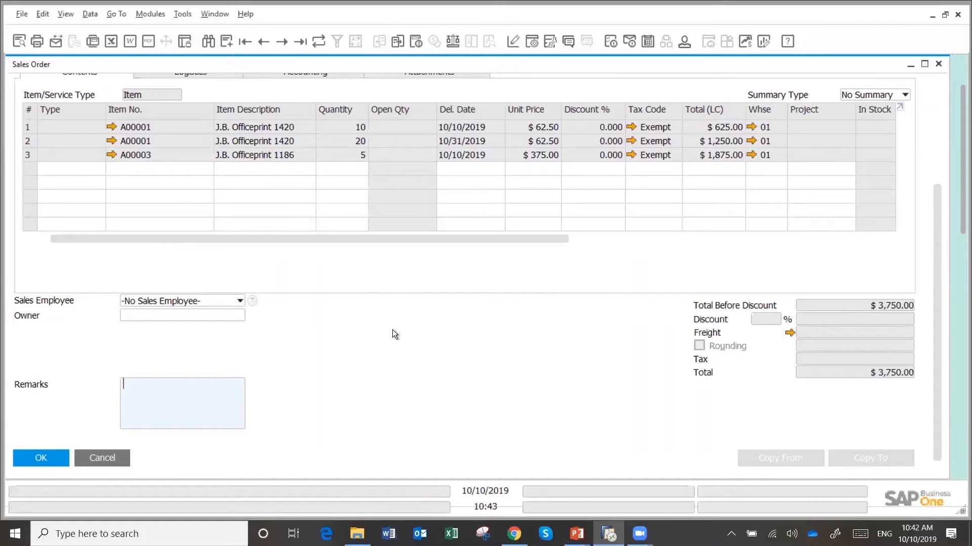
# Display the sales order's relationship map and open A/R invoice 1100 from it
pyautogui.rightClick(419, 317)
pyautogui.click(485, 490)
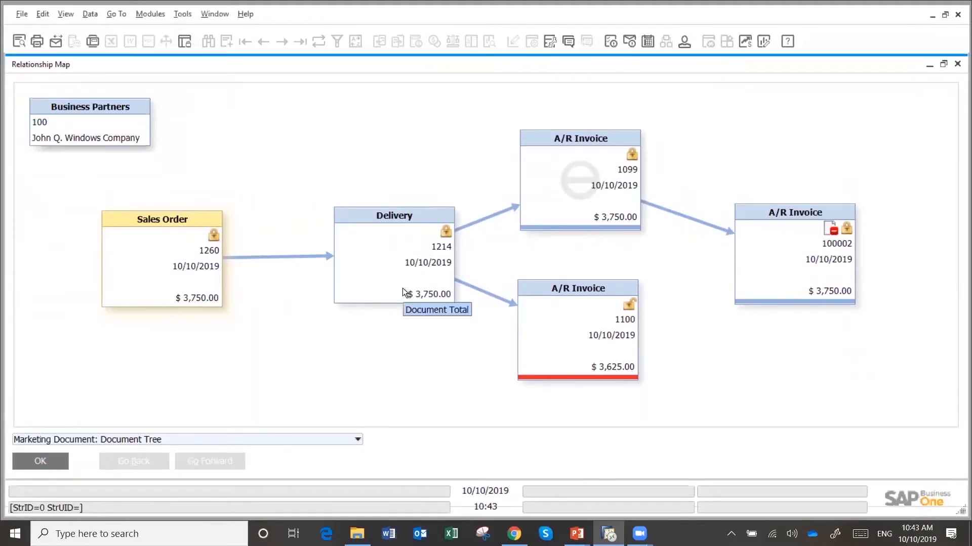
pyautogui.doubleClick(555, 337)
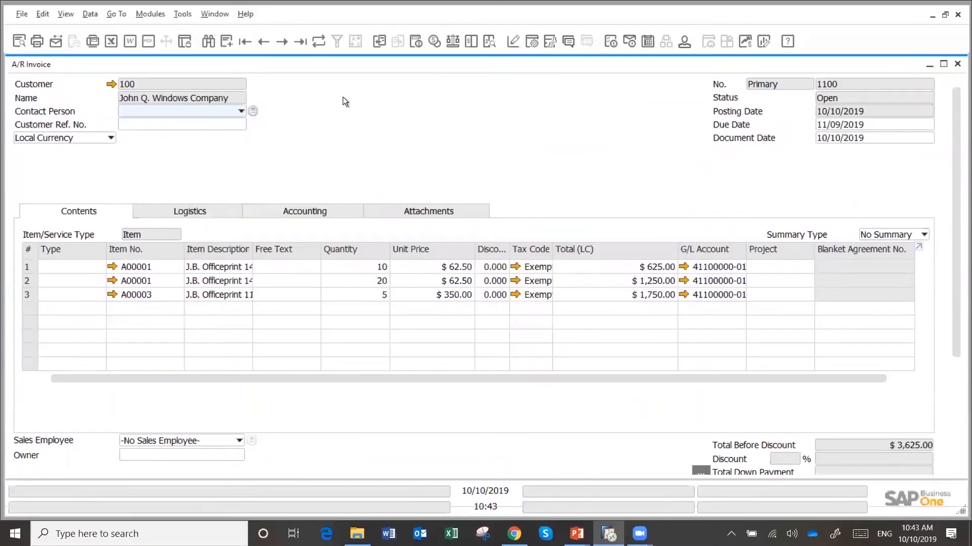
# Preview the printed layout of the A/R invoice, look through it, and close the preview
pyautogui.click(22, 38)
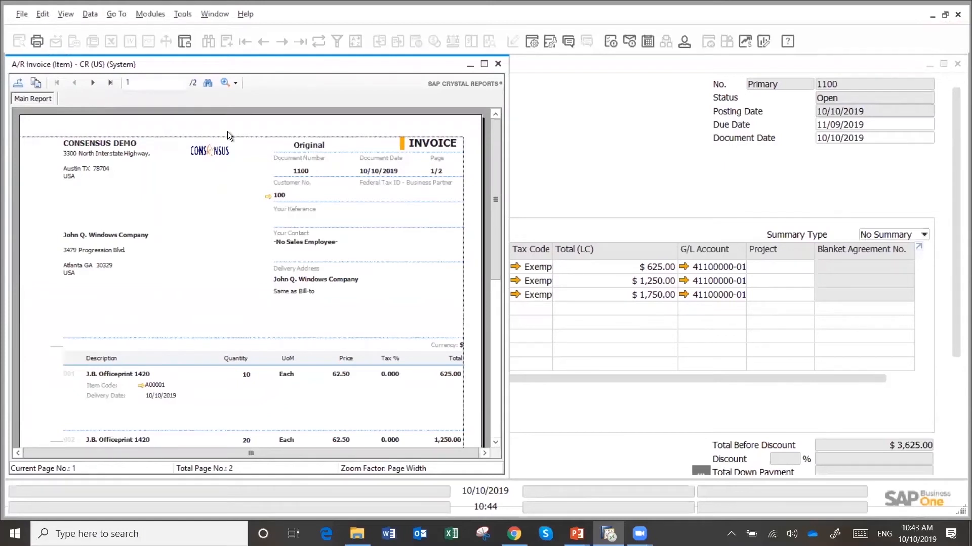
pyautogui.moveTo(496, 159); pyautogui.dragTo(490, 138)
pyautogui.click(185, 227)
pyautogui.click(498, 64)
# Open the journal entry linked in the invoice's accounting details and examine its debit and credit lines
pyautogui.click(295, 212)
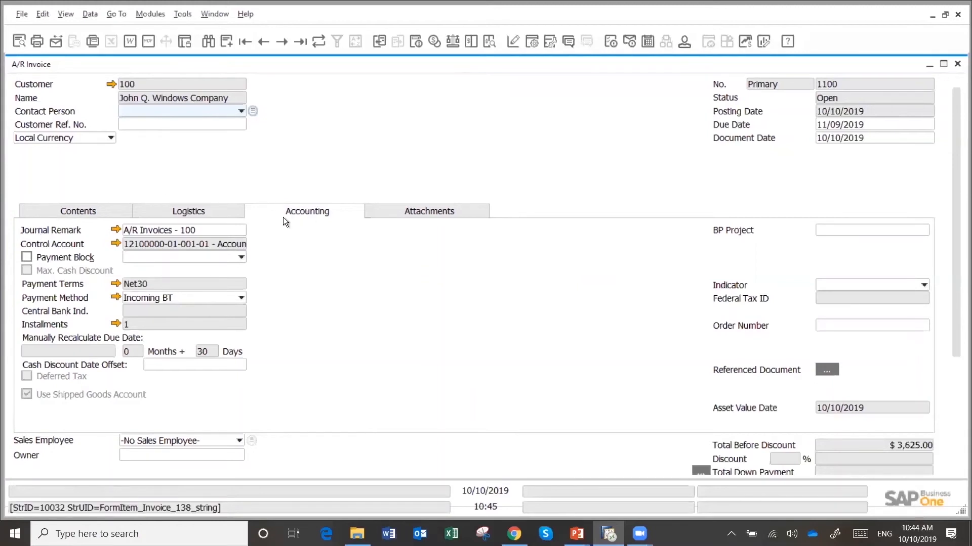
pyautogui.click(117, 228)
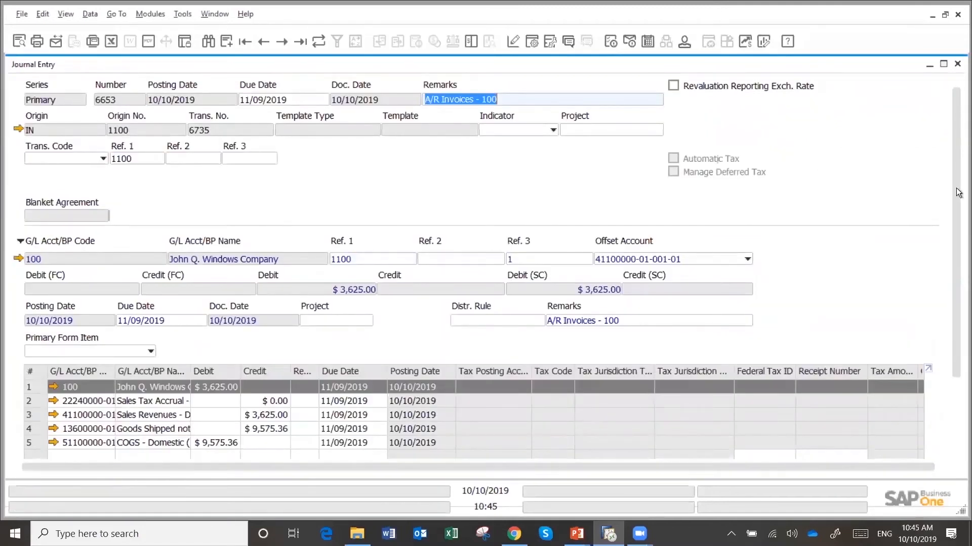
pyautogui.moveTo(954, 238); pyautogui.dragTo(957, 322)
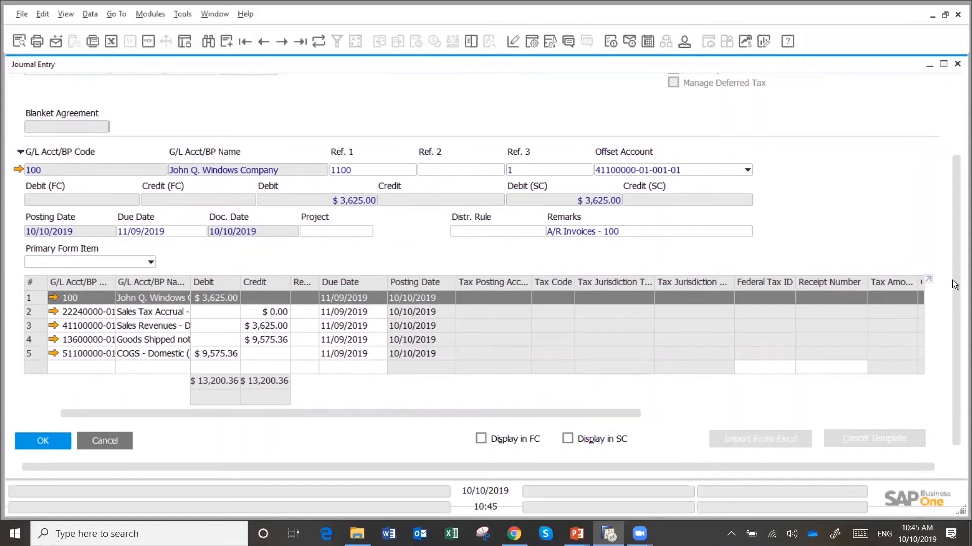
# Open the chart of accounts from the journal entry's Sales Tax Accrual line, browse to Assets and select the Bank Of America account
pyautogui.click(54, 311)
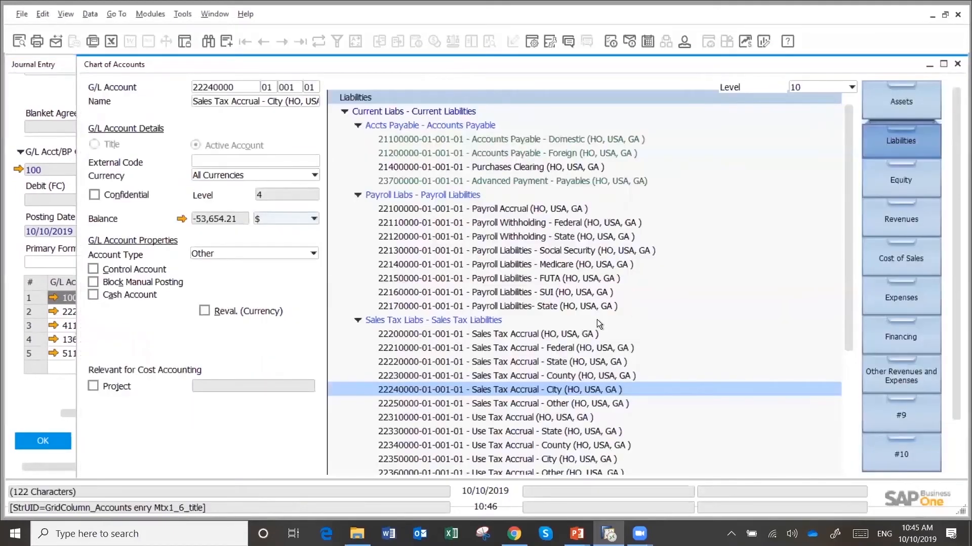
pyautogui.click(899, 207)
pyautogui.click(899, 178)
pyautogui.click(903, 101)
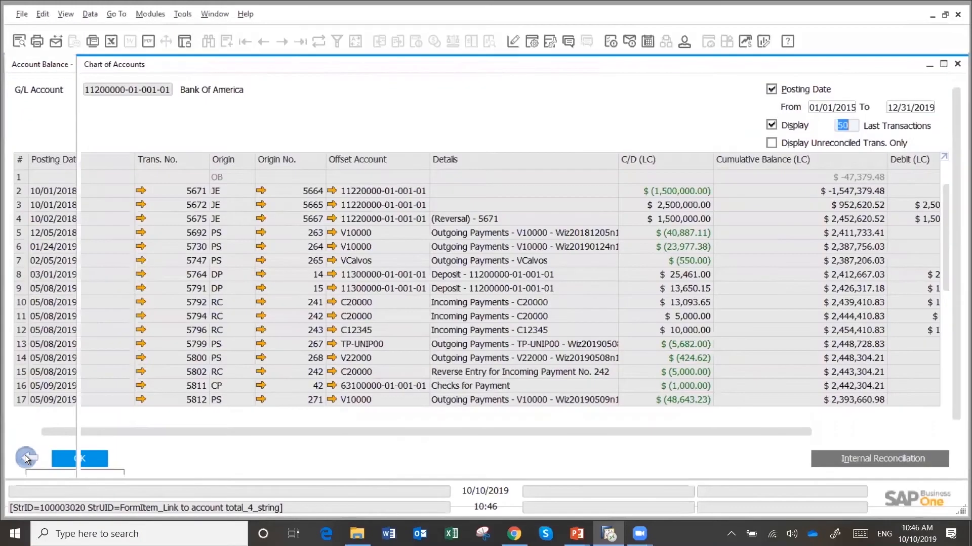
pyautogui.click(25, 455)
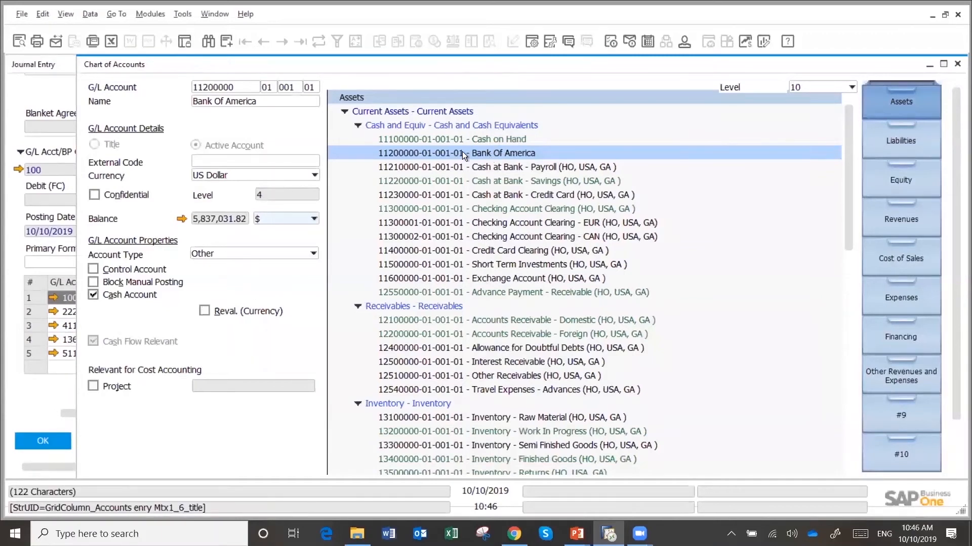
# Show the Bank Of America account's transactions, sort them by posting date, newest first, and by offset account, and close the balance list
pyautogui.click(182, 219)
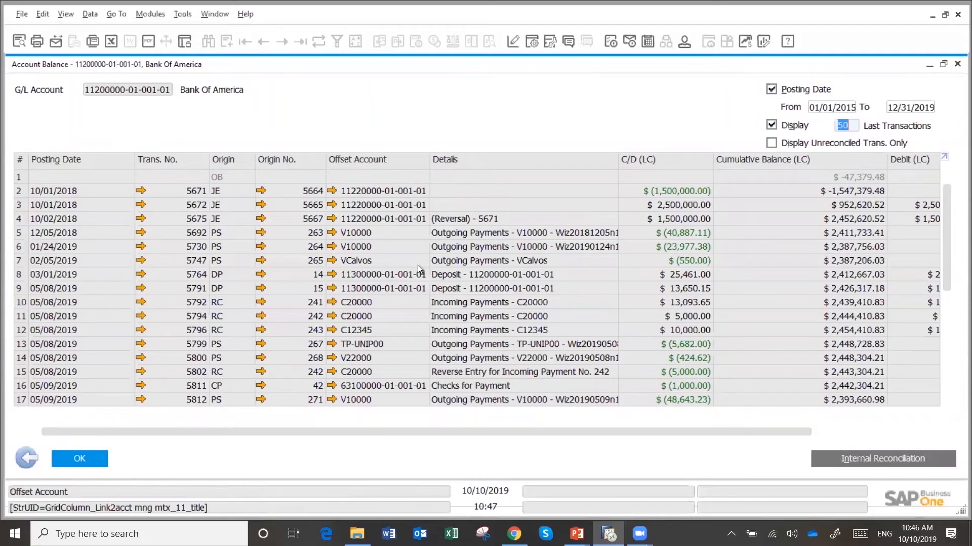
pyautogui.click(72, 159)
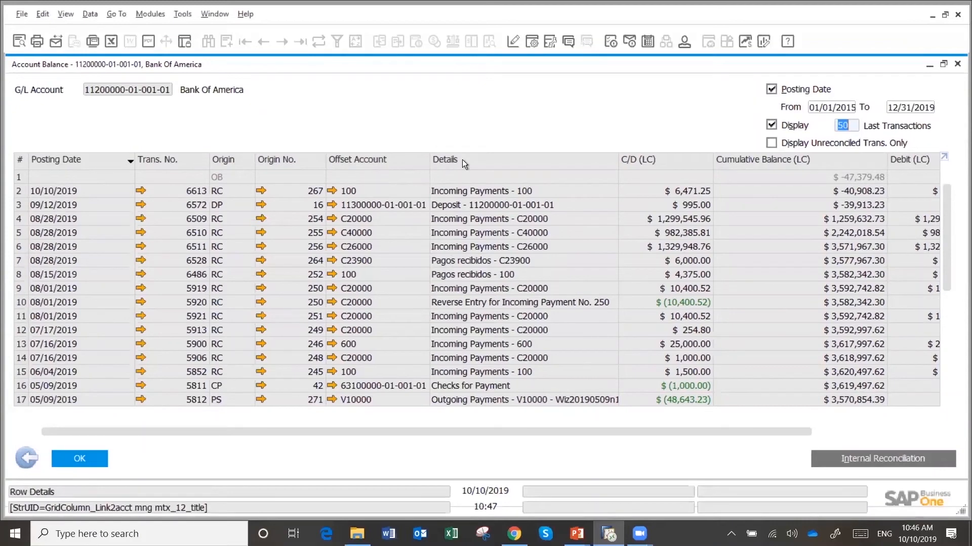
pyautogui.click(372, 158)
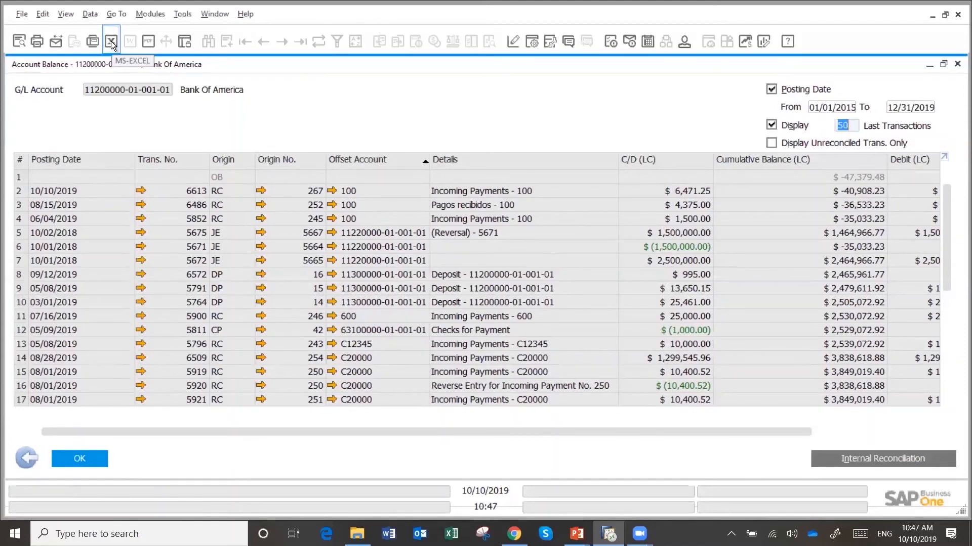
pyautogui.click(956, 66)
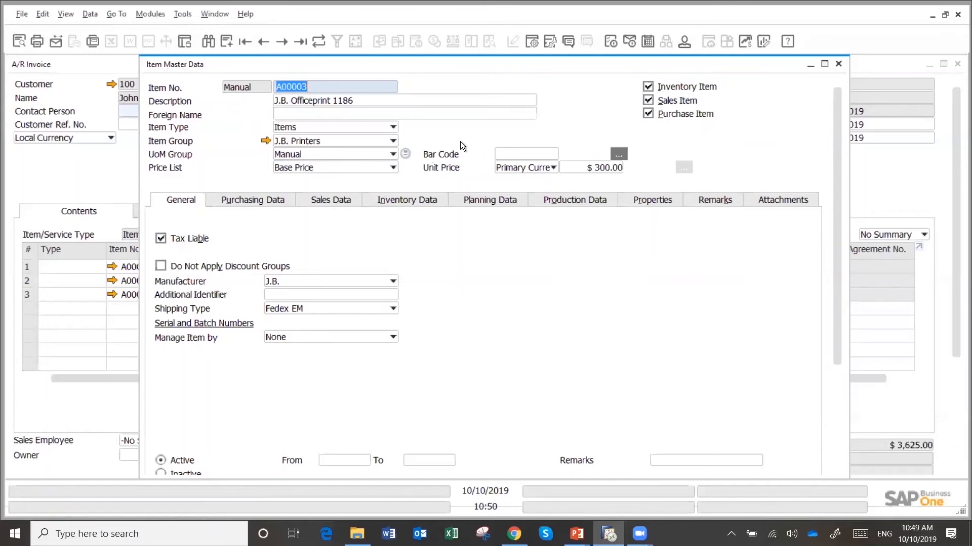
# Search the item master data for items managed by Batches, using the wildcard * as the item number
pyautogui.click(512, 152)
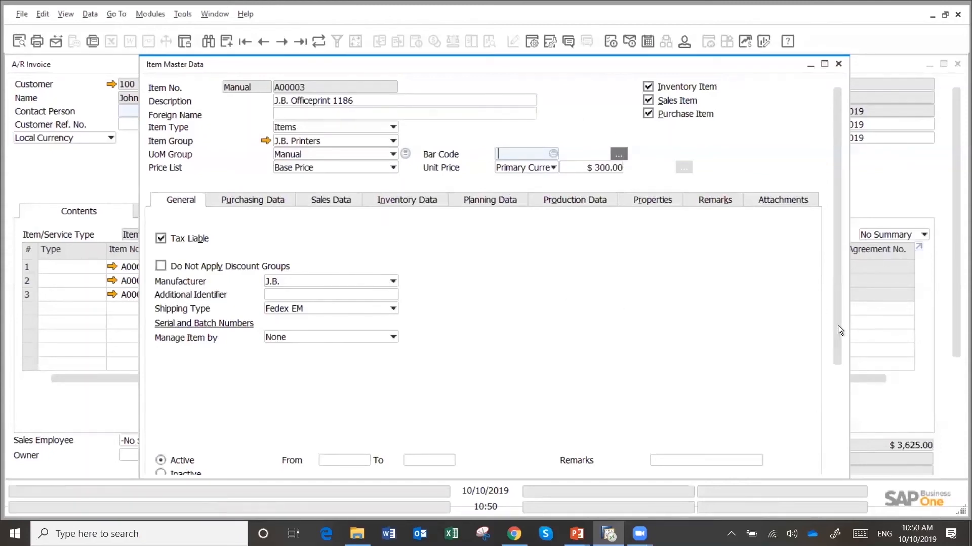
pyautogui.moveTo(838, 326); pyautogui.dragTo(837, 349)
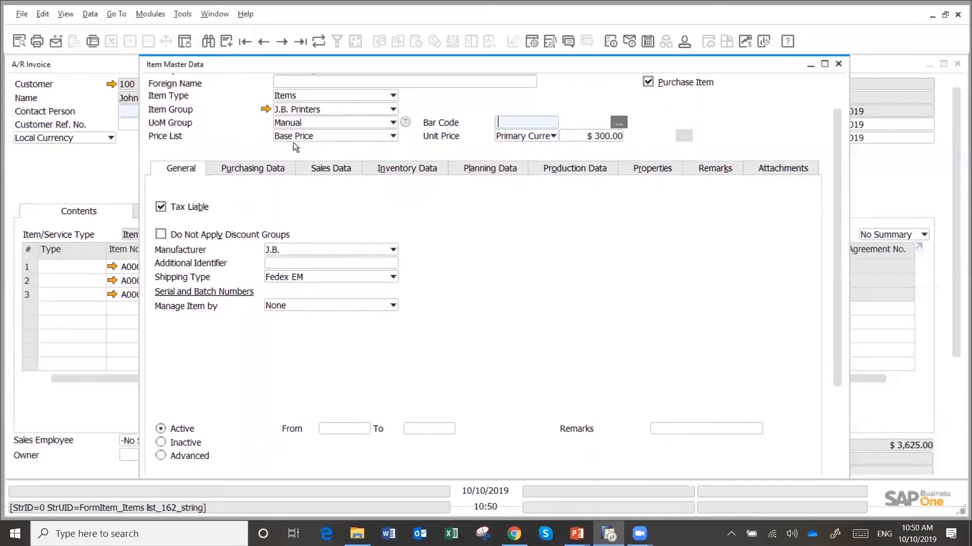
pyautogui.click(206, 44)
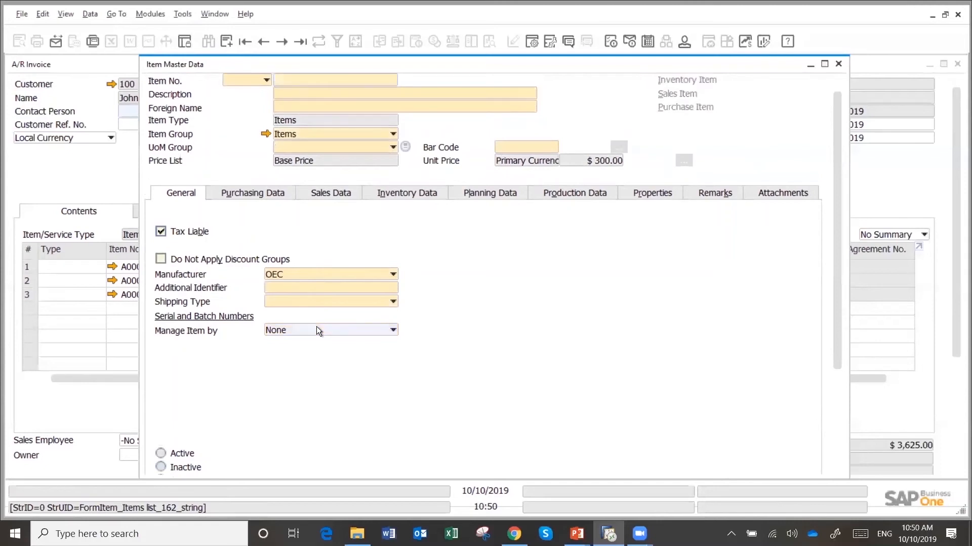
pyautogui.click(386, 332)
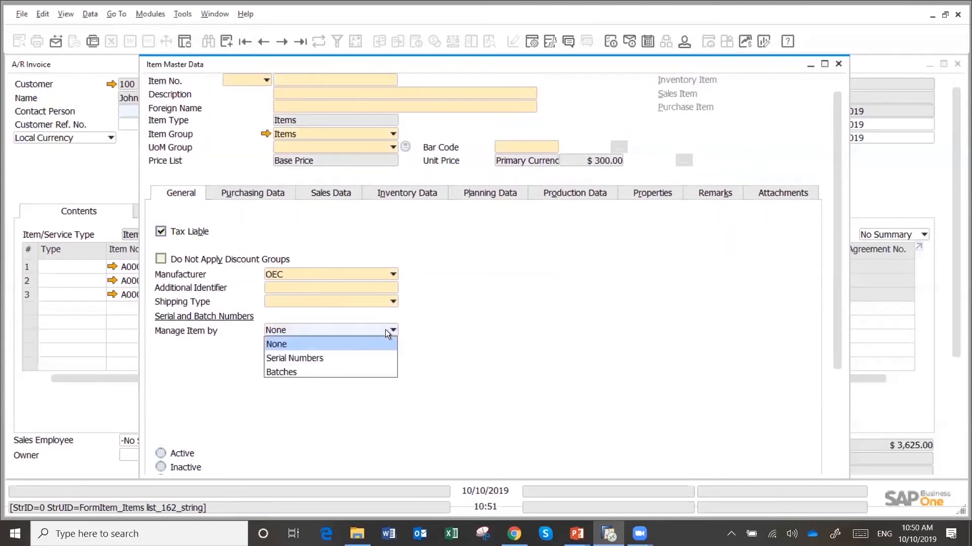
pyautogui.click(285, 372)
pyautogui.click(312, 78)
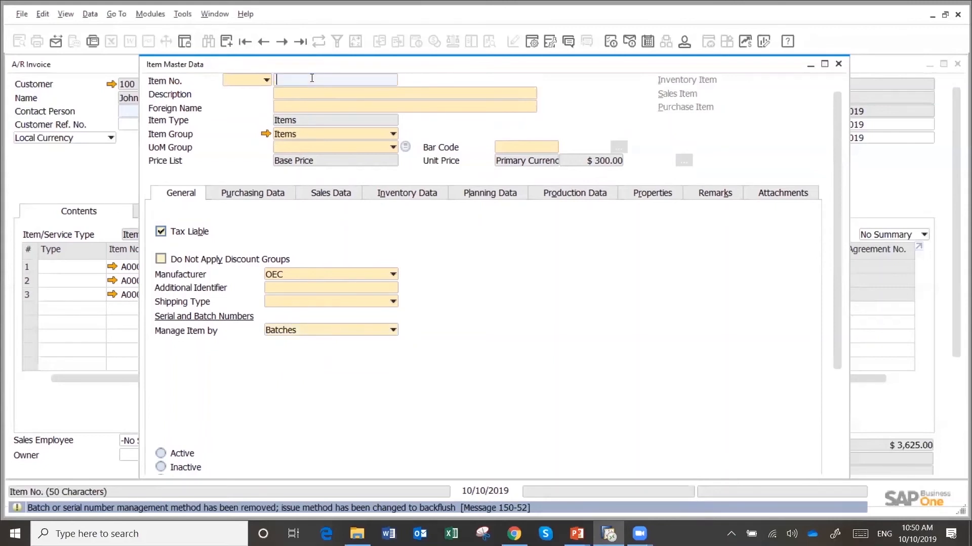
pyautogui.write('*')
pyautogui.press('Tab')
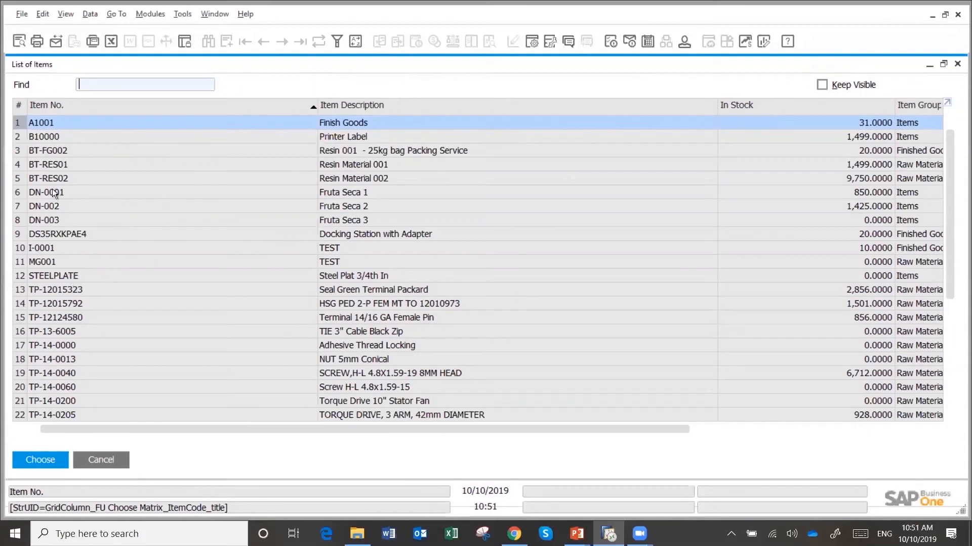
# Open the Printer Label item B10000 from the list and examine its inventory data by warehouse
pyautogui.doubleClick(42, 135)
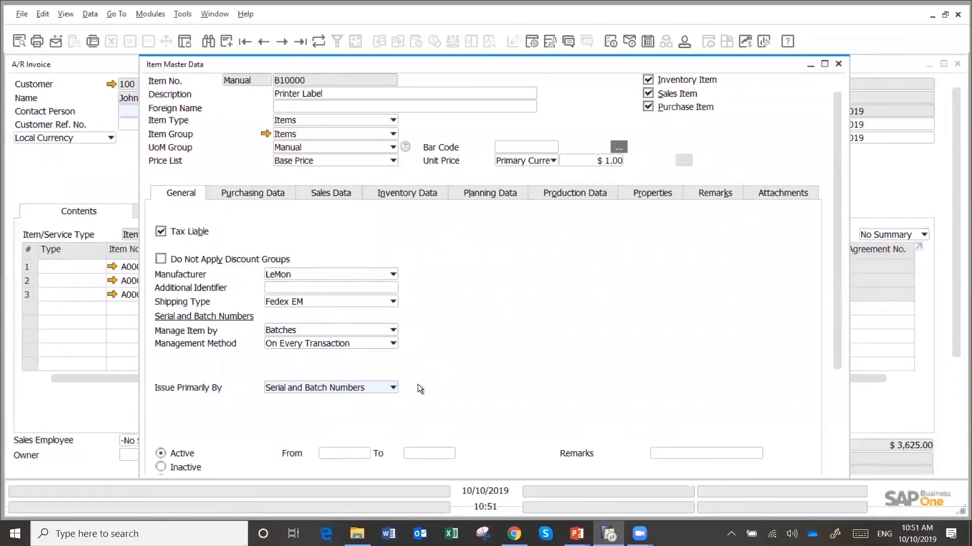
pyautogui.click(406, 192)
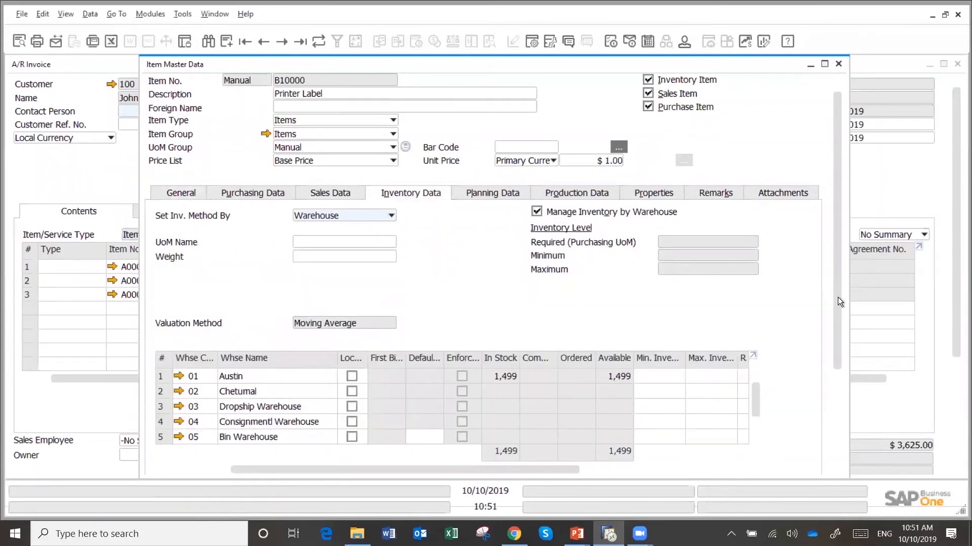
pyautogui.moveTo(840, 297); pyautogui.dragTo(846, 418)
pyautogui.scroll(3, 825, 259)
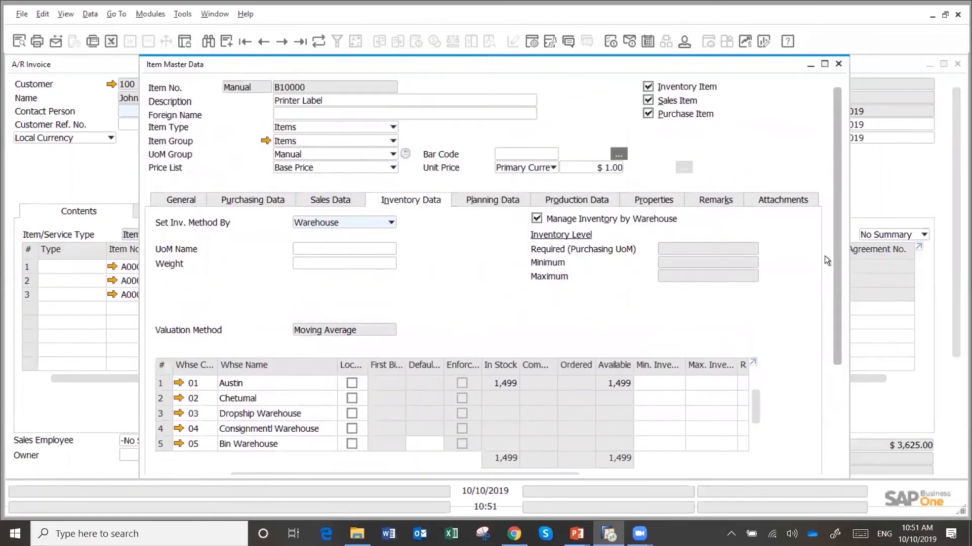
# Open the item's Batch Number Transactions Report, show batch B1-00001's transactions, and view and close its batch details
pyautogui.rightClick(488, 268)
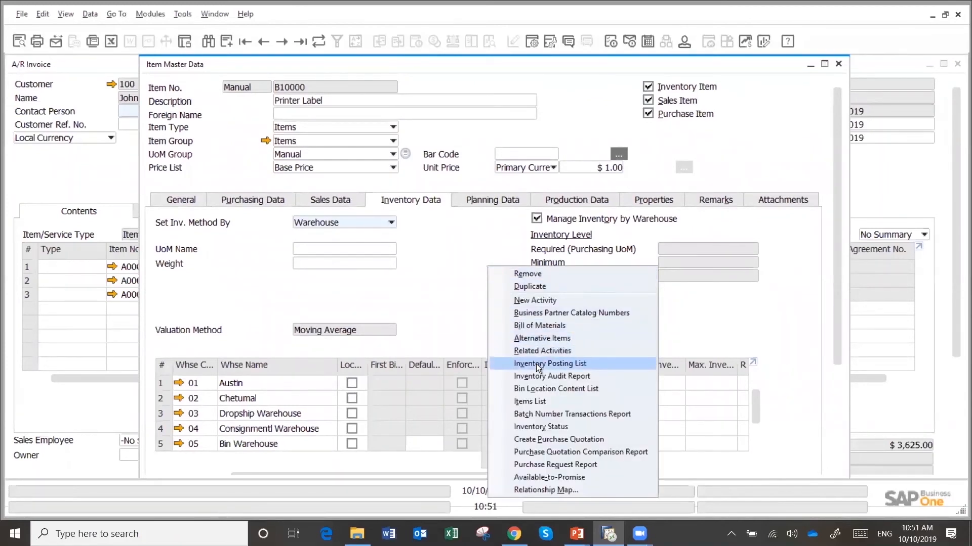
pyautogui.click(543, 414)
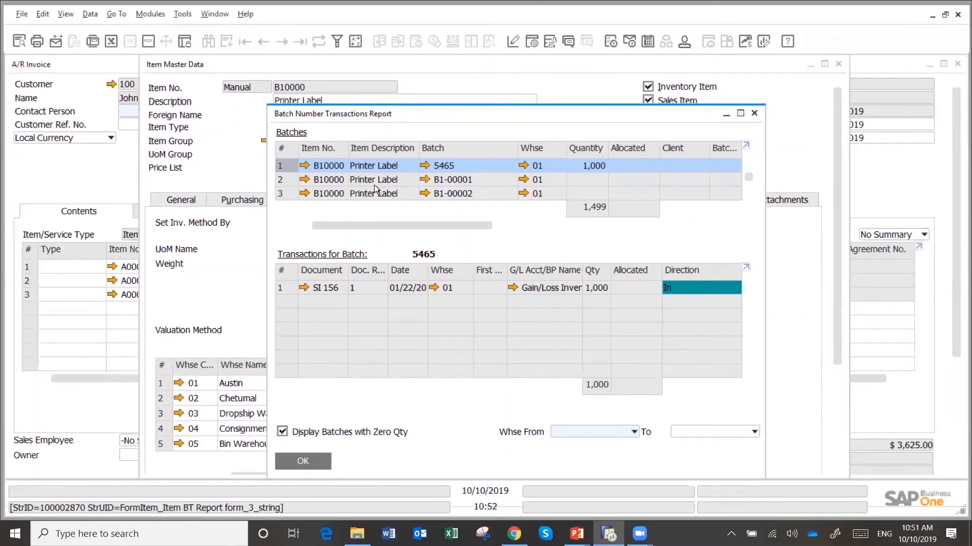
pyautogui.click(286, 181)
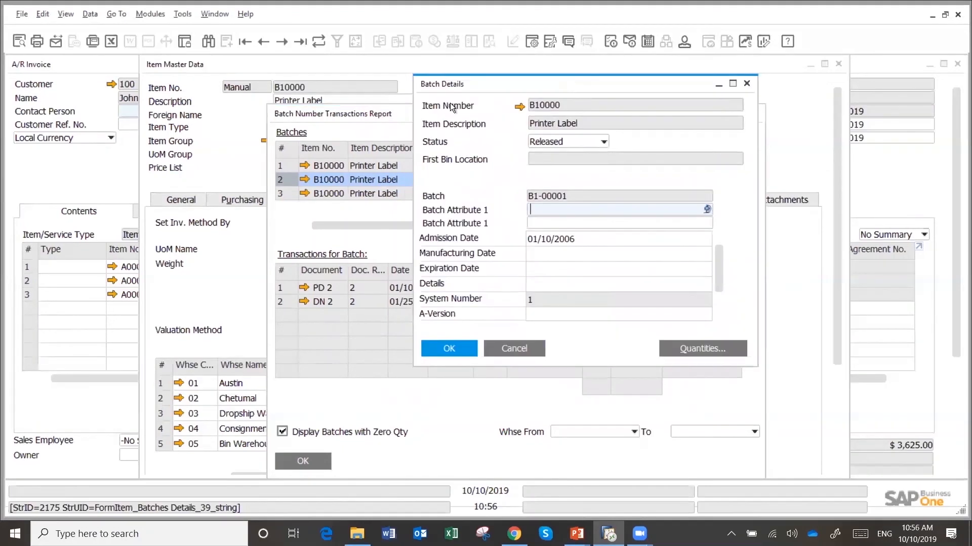
pyautogui.click(747, 84)
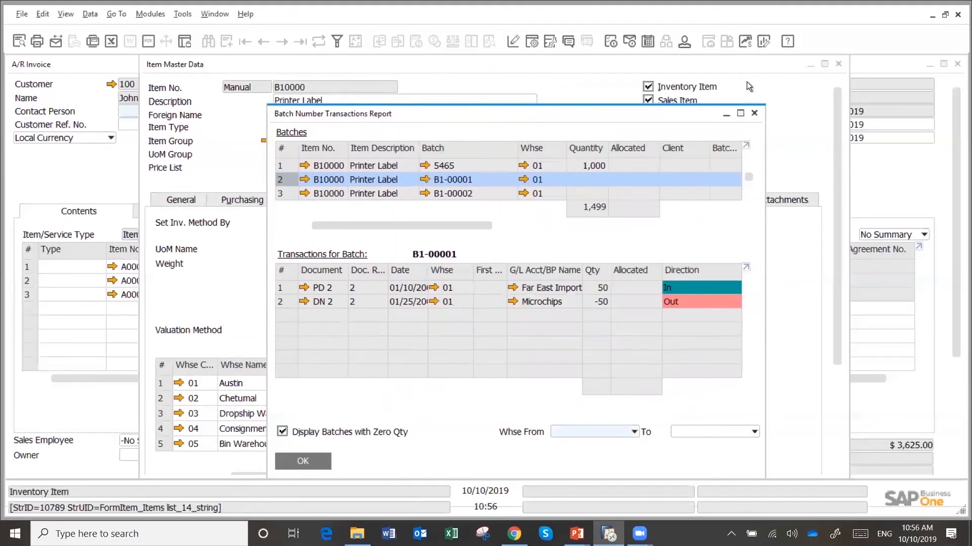
# In the details of batch B1-00002, rename the first Batch Attribute 1 field label to Country of Origin and close the details
pyautogui.click(427, 192)
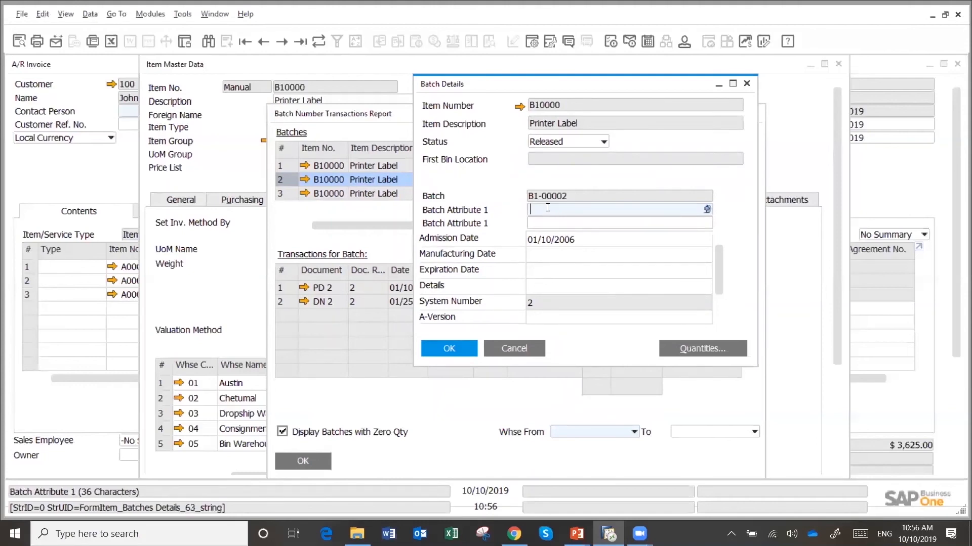
pyautogui.keyDown('ctrl'); pyautogui.doubleClick(465, 209); pyautogui.keyUp('ctrl')
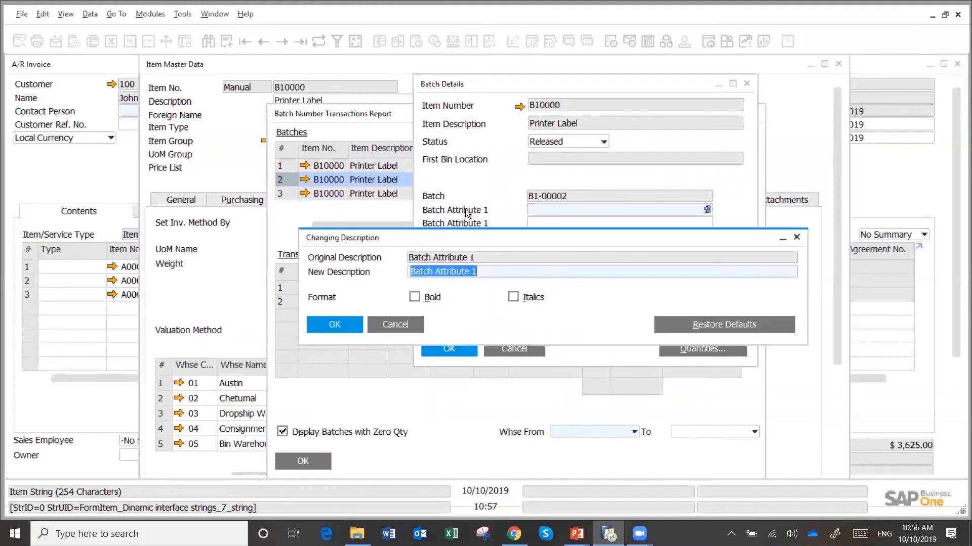
pyautogui.write('Country ')
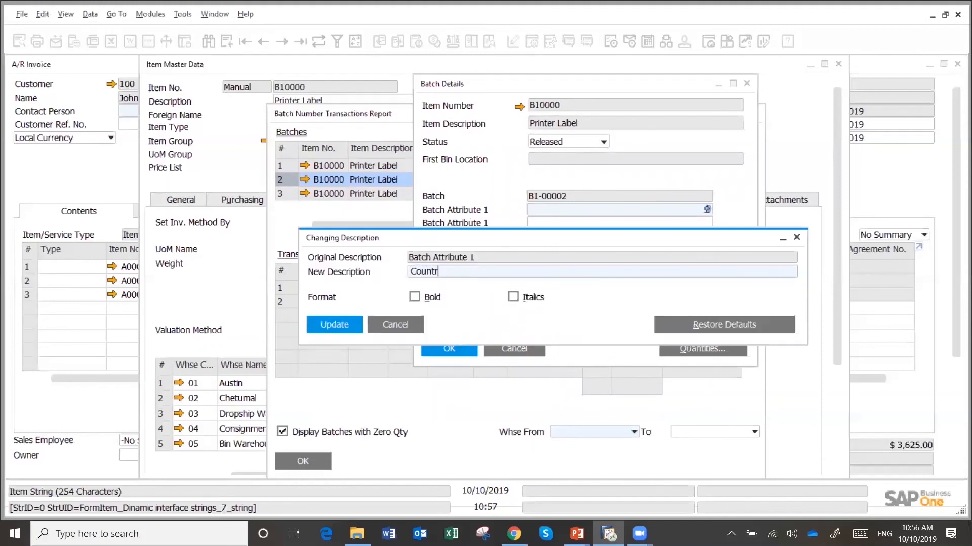
pyautogui.write('of Origin')
pyautogui.click(327, 326)
pyautogui.click(327, 327)
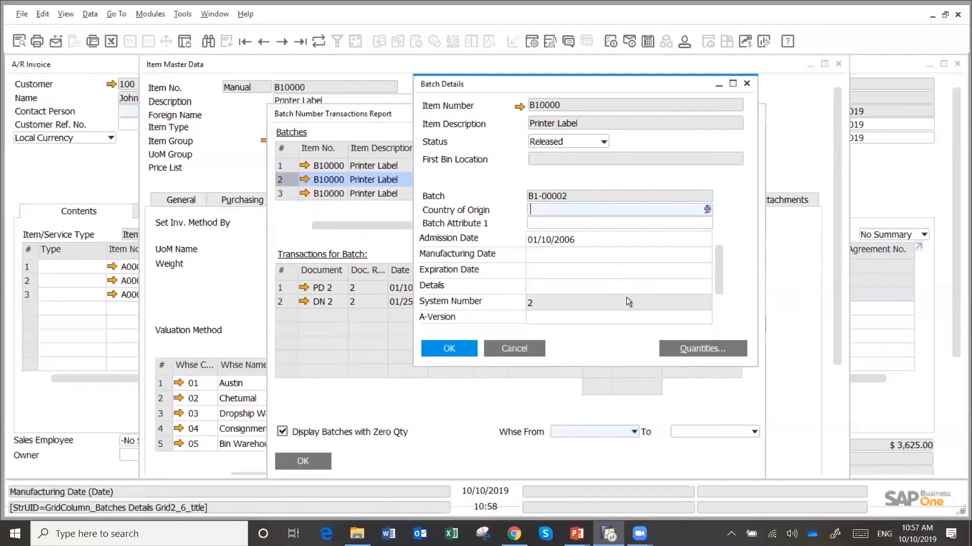
pyautogui.click(509, 347)
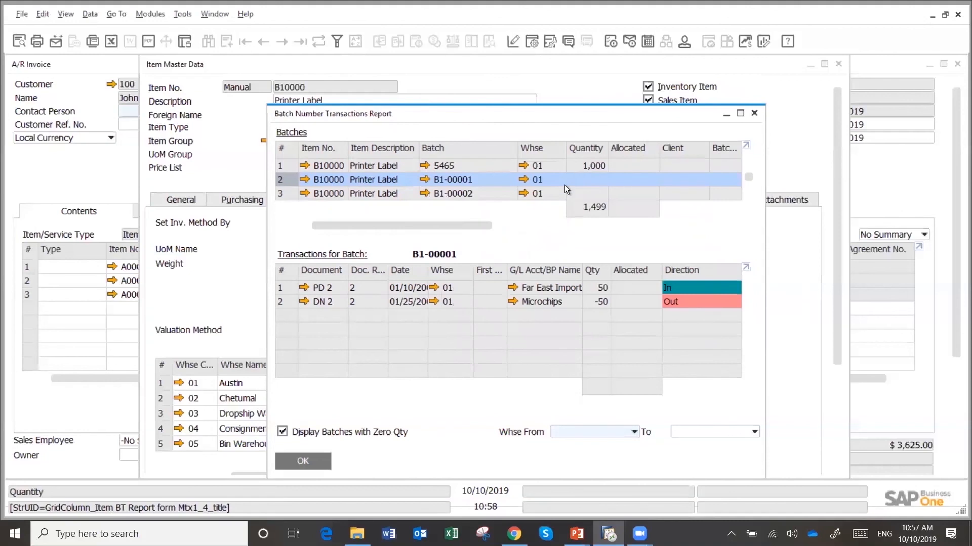